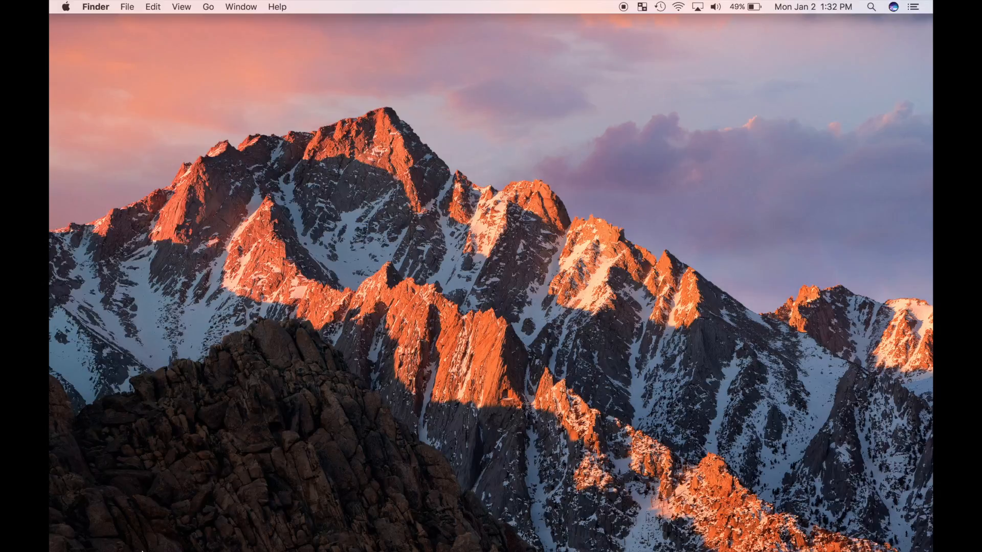
Switch to Safari, load YouTube and review the earlier tutorial links in the Part Eleven video's description.
mouse_move(142, 550)
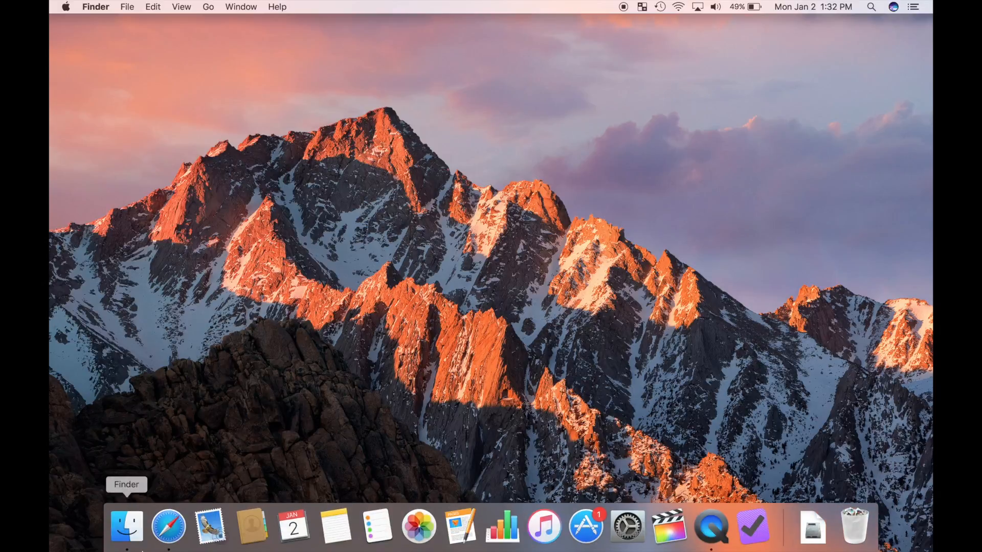
left_click(169, 527)
left_click(453, 91)
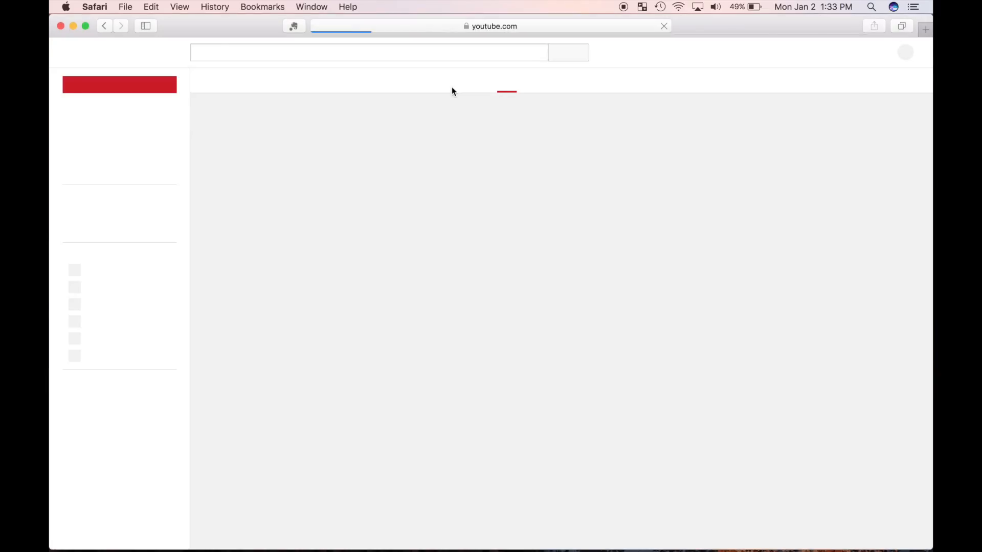
left_click(108, 100)
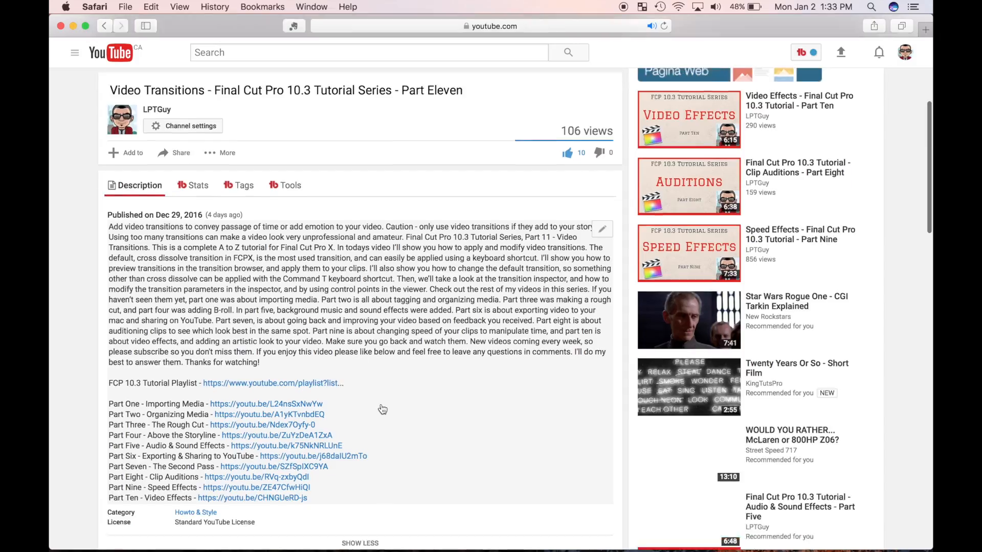
scroll(347, 294, "down", 5)
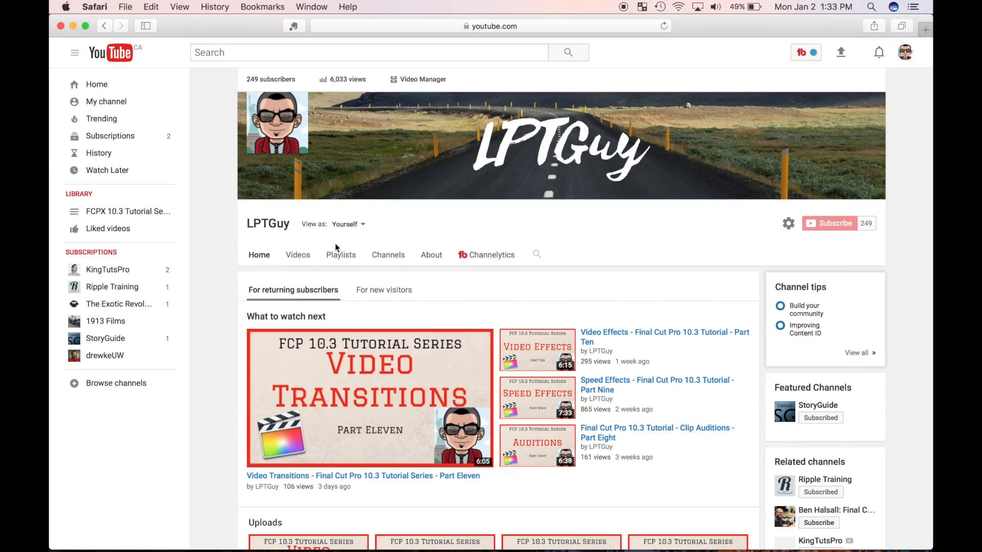
Open Video Transitions - Part Eleven from the channel's FCPX 10.3 Tutorial Series playlist and minimize the browser window.
left_click(345, 256)
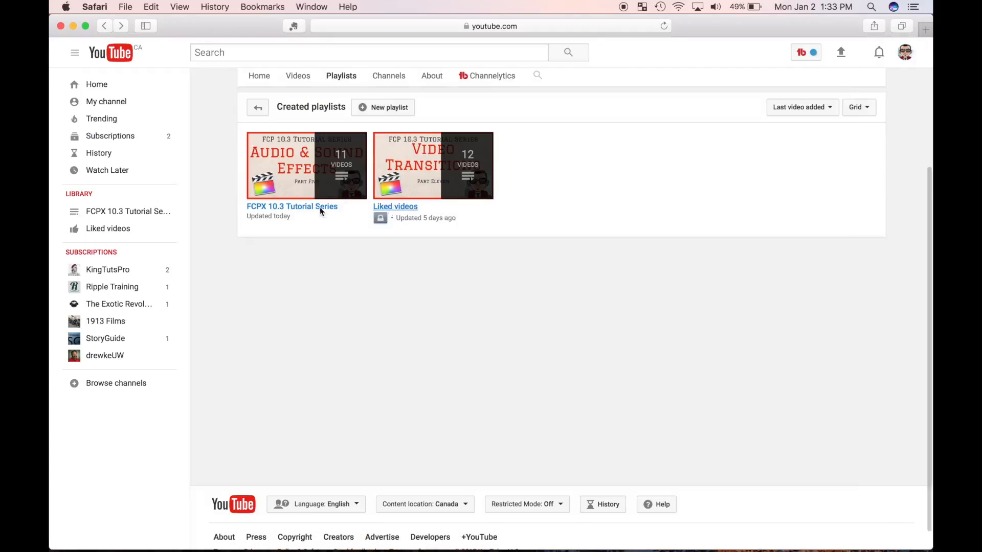
left_click(309, 233)
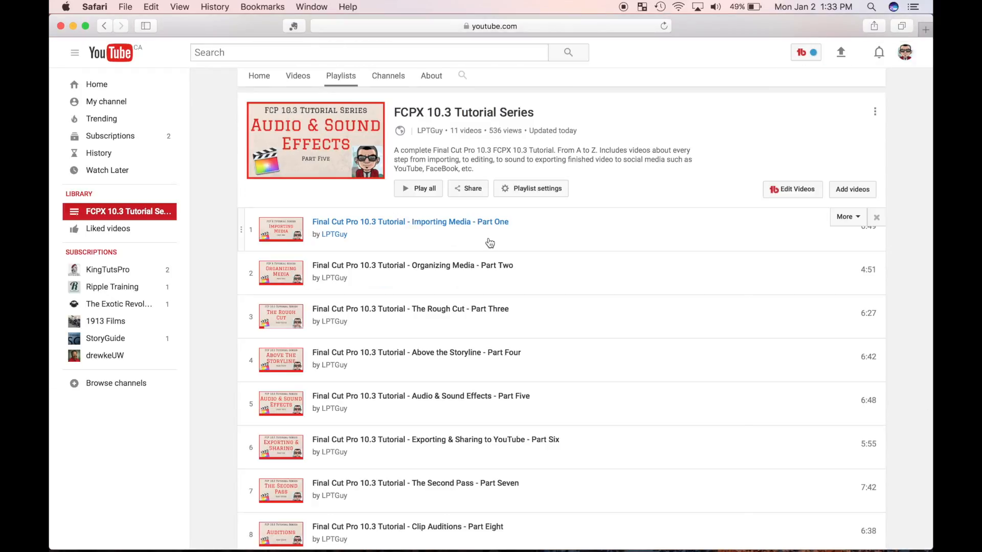
scroll(490, 243, "down", 5)
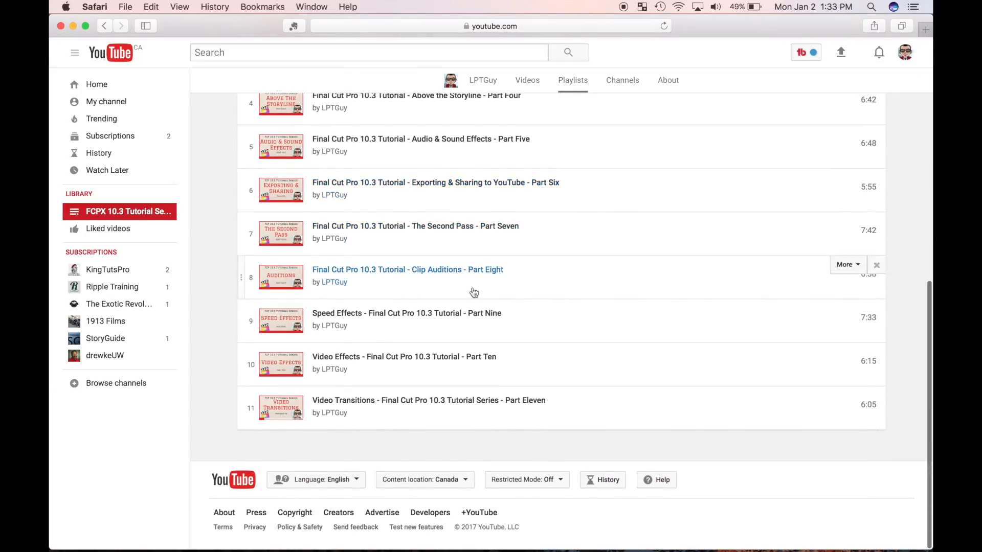
left_click(437, 403)
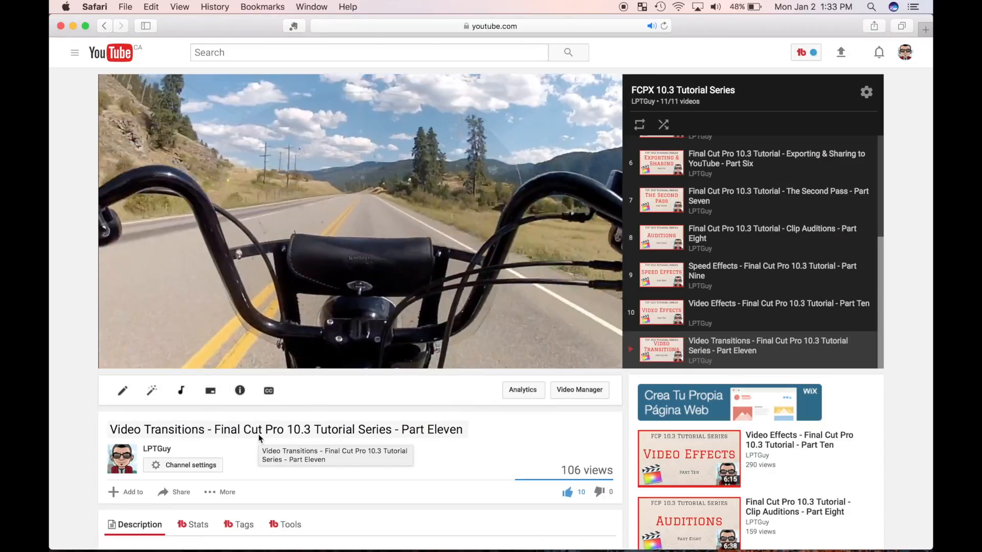
left_click(72, 26)
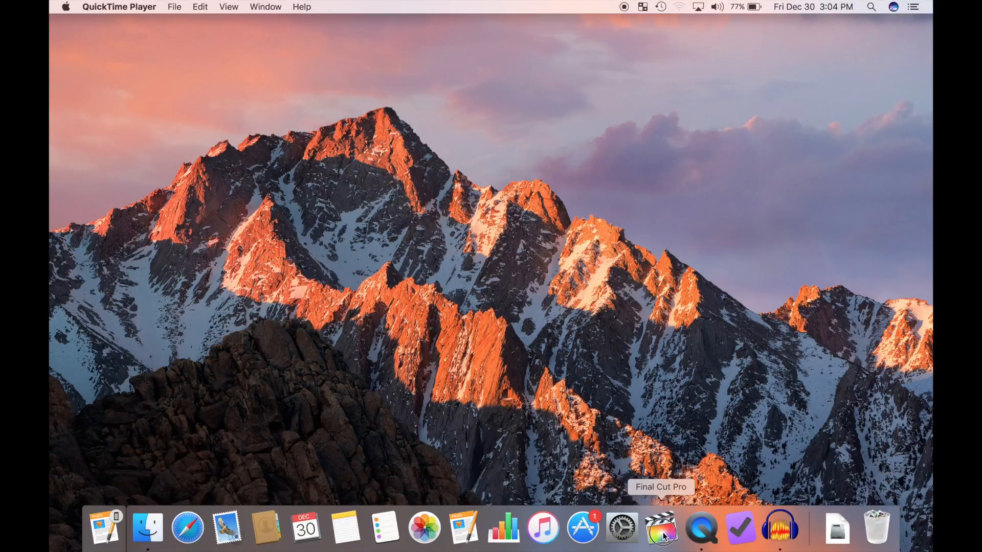
Switch to Final Cut Pro, mark GOPR2610's range in the timeline, and connect GOPR2626 from a chosen start point in the browser.
left_click(661, 528)
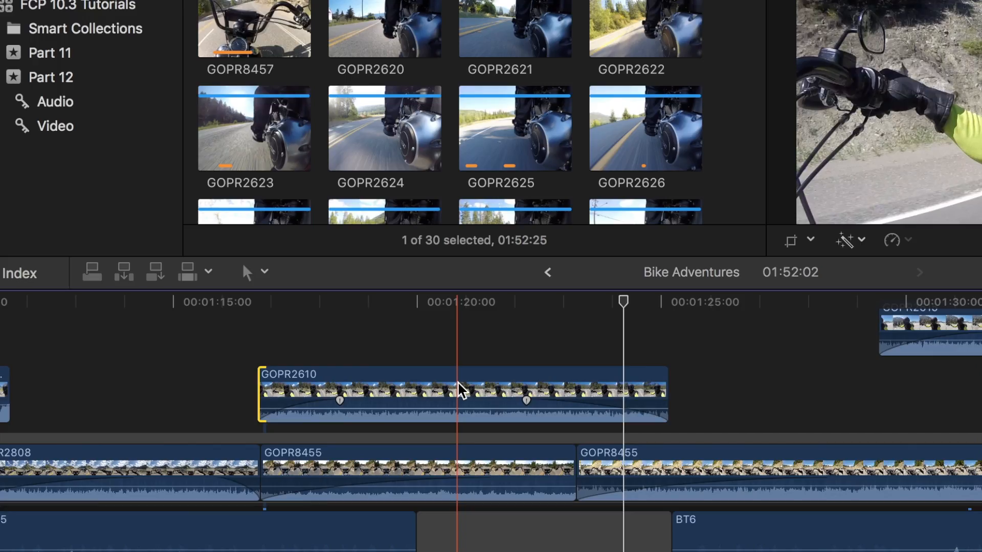
left_click(461, 390)
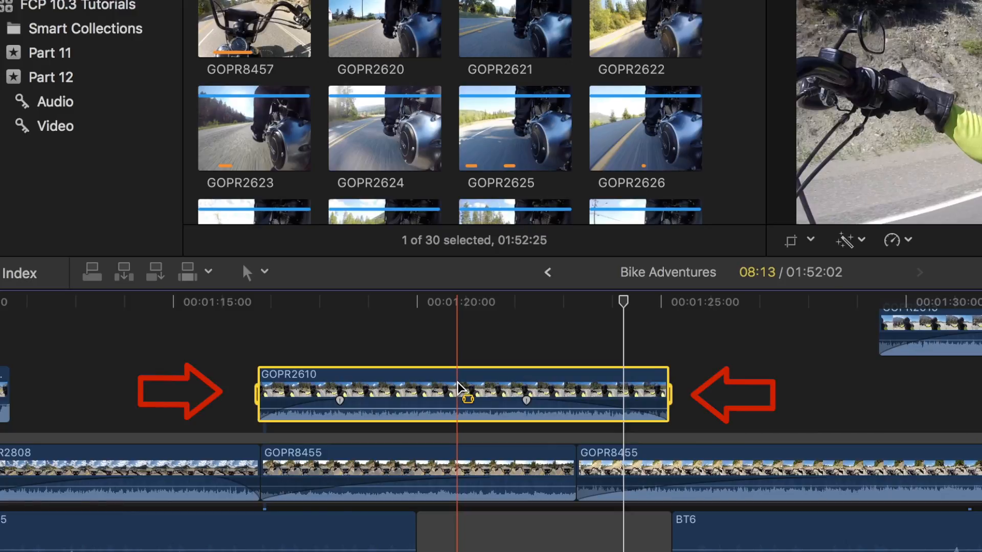
left_click(618, 138)
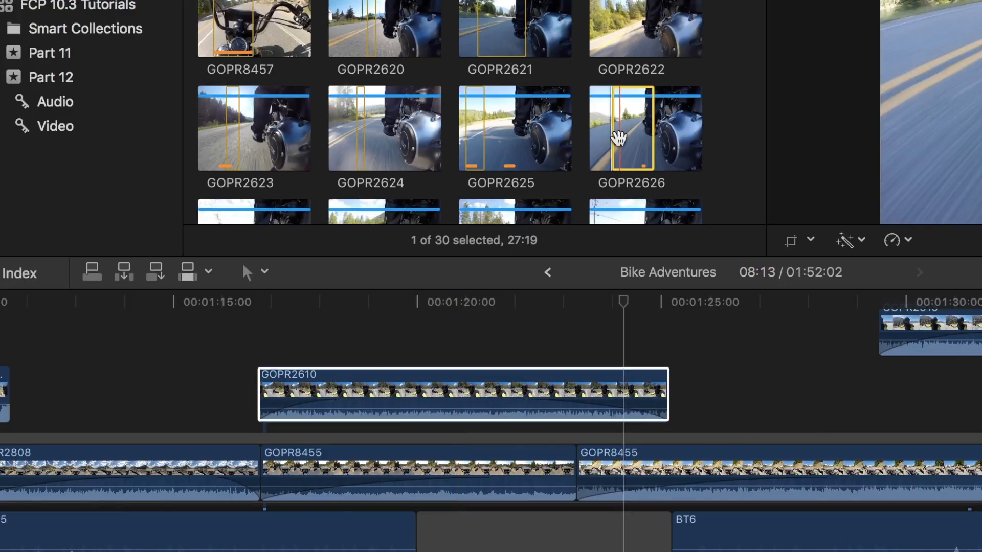
key("i")
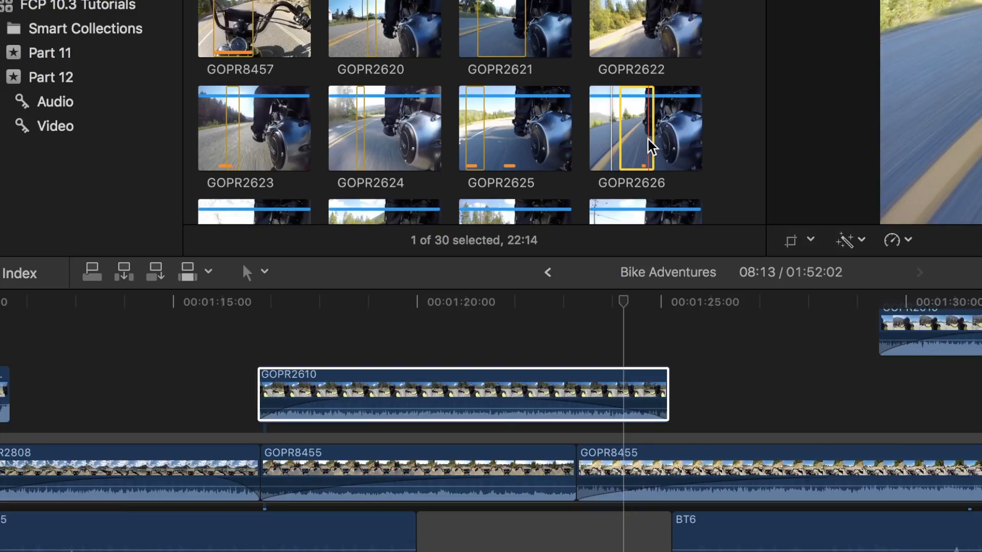
key("q")
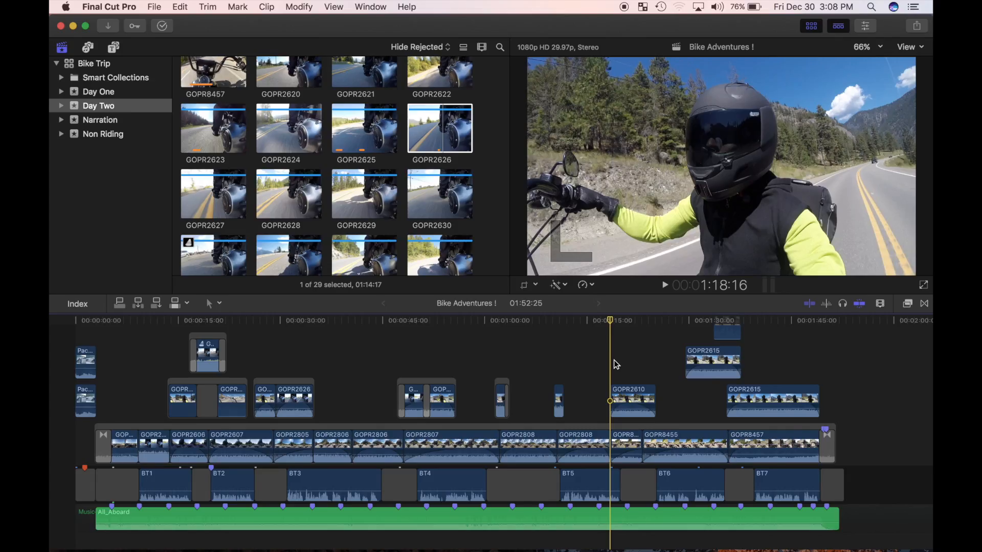
Mark the GOPR2610 clip's full range in the timeline and connect GOPR2626 above it, backtimed from a chosen end point.
key("super+equal")
key("super+equal")
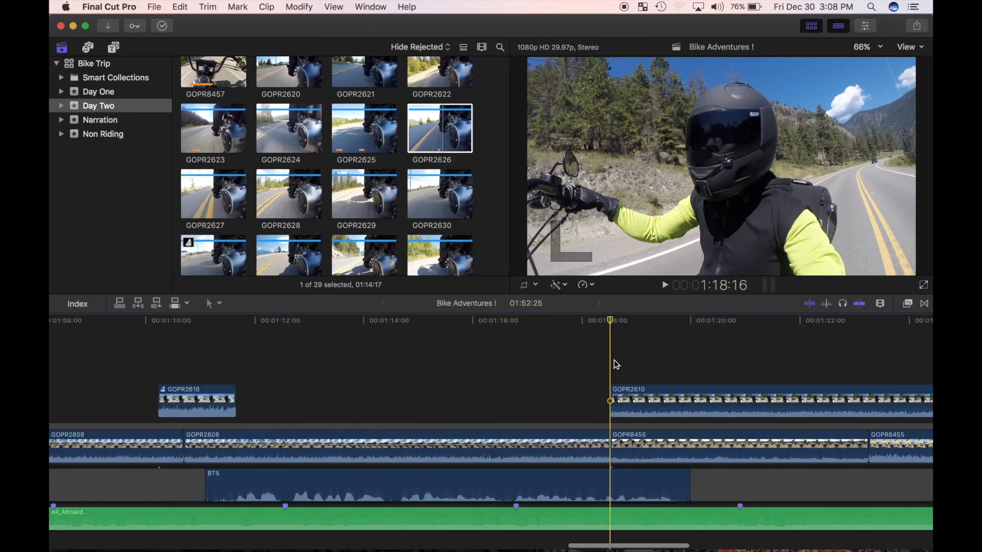
left_click(615, 364)
left_click(601, 384)
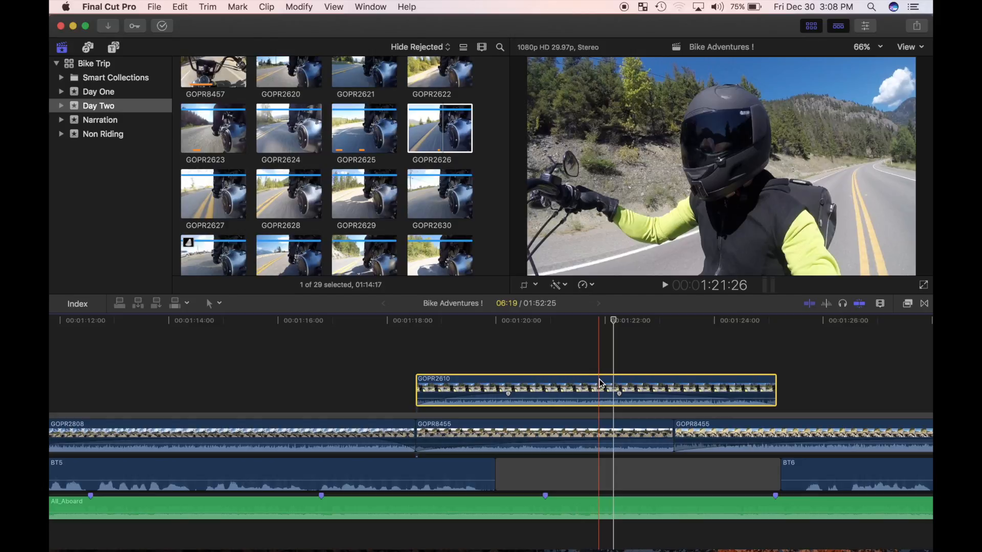
key("x")
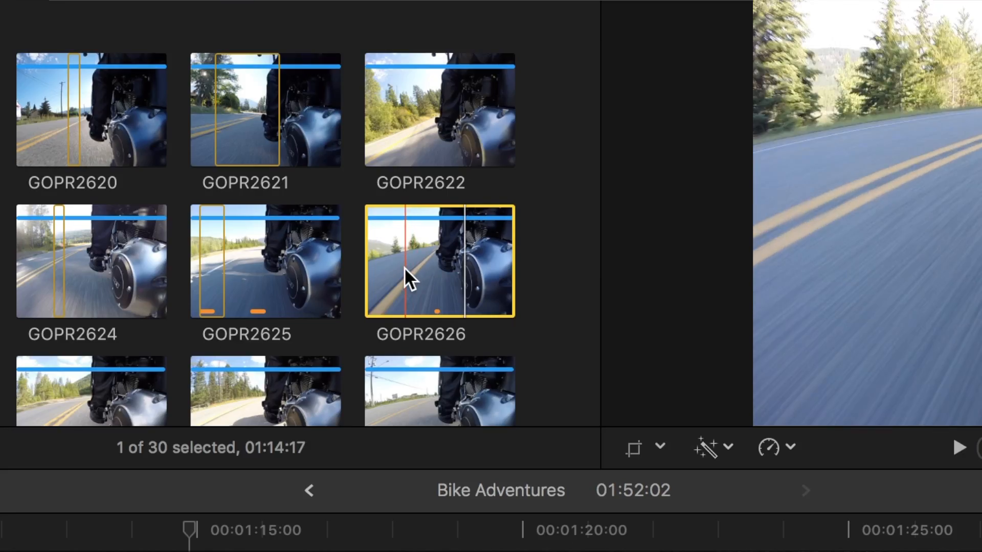
key("o")
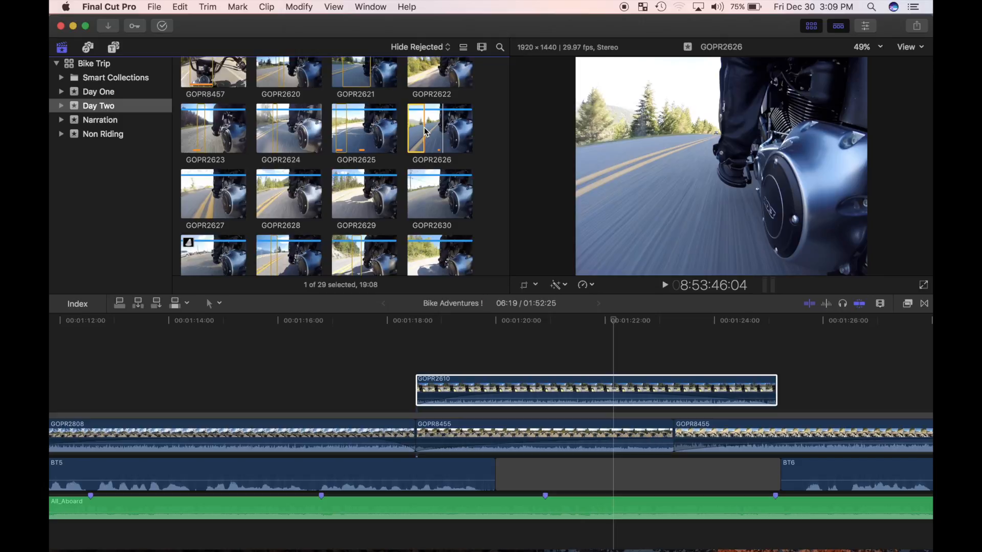
key("shift+q")
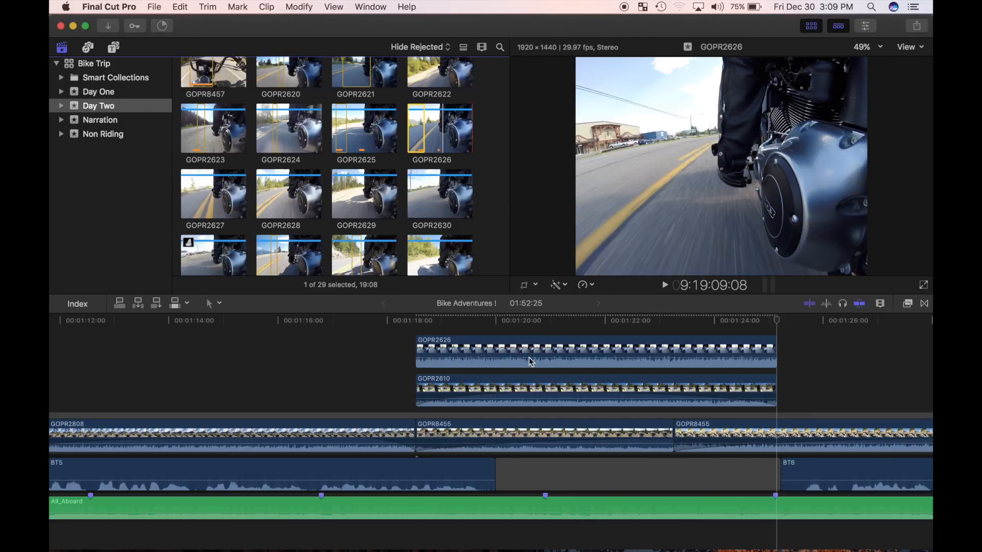
Use Transform on the connected GOPR2626 clip to move it to the left side of the frame and scale it down.
scroll(530, 359, "up", 2)
scroll(529, 359, "left", 1)
scroll(530, 359, "right", 2)
scroll(530, 359, "up", 1)
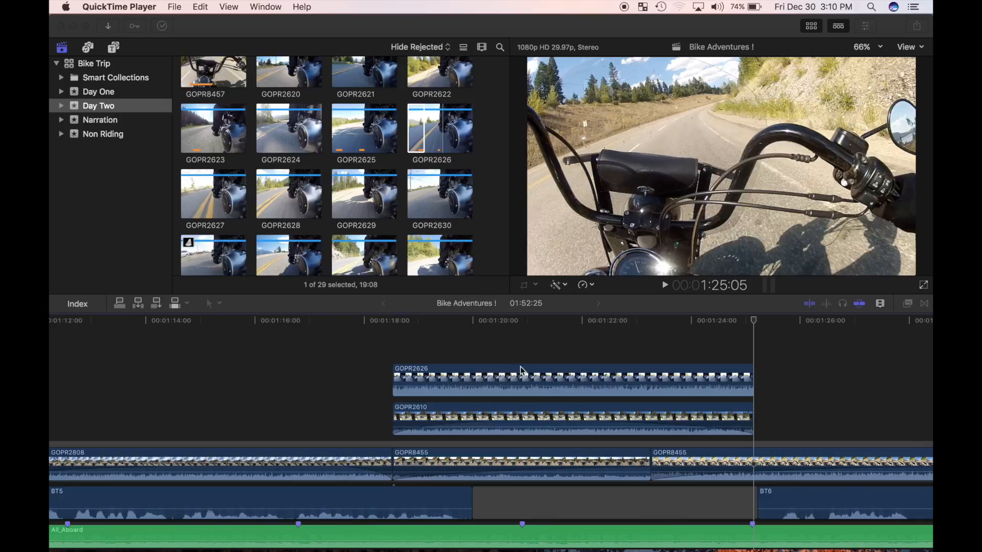
left_click(546, 377)
left_click(545, 378)
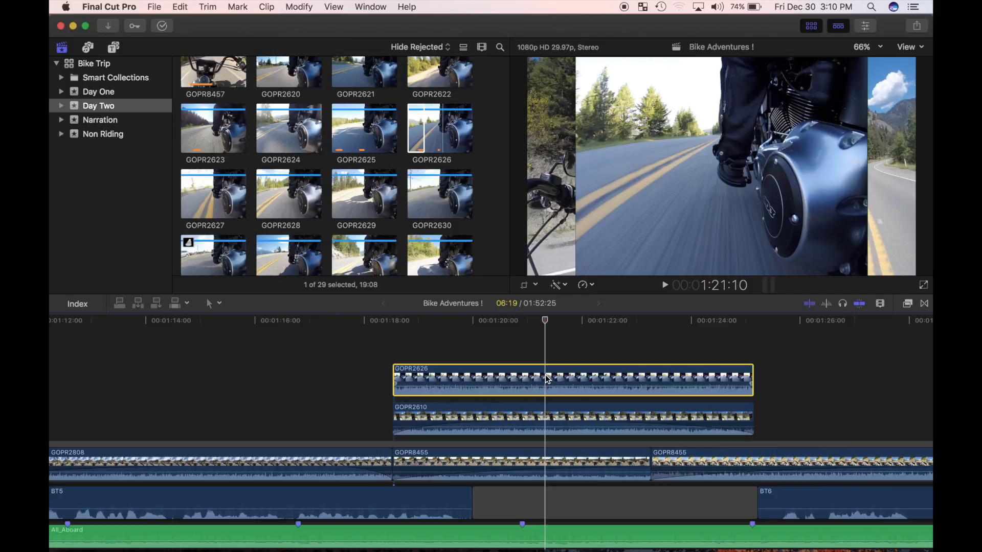
left_click(535, 285)
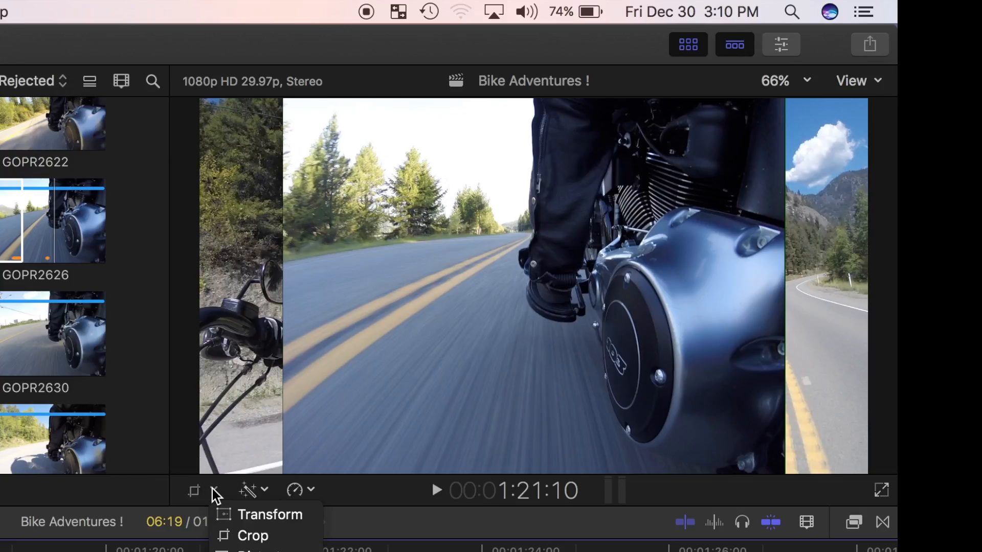
left_click(236, 525)
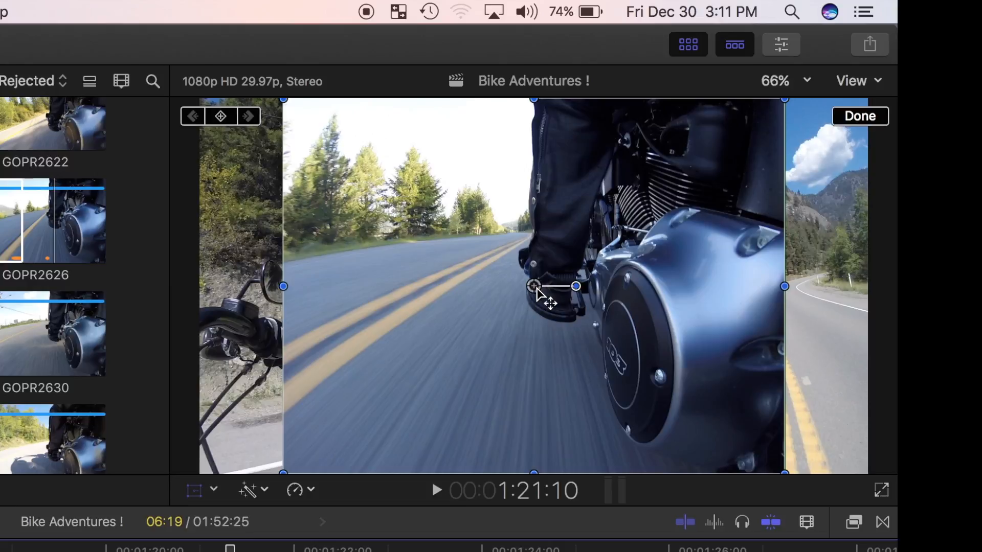
left_click_drag(537, 289, 388, 287)
left_click_drag(638, 473, 567, 427)
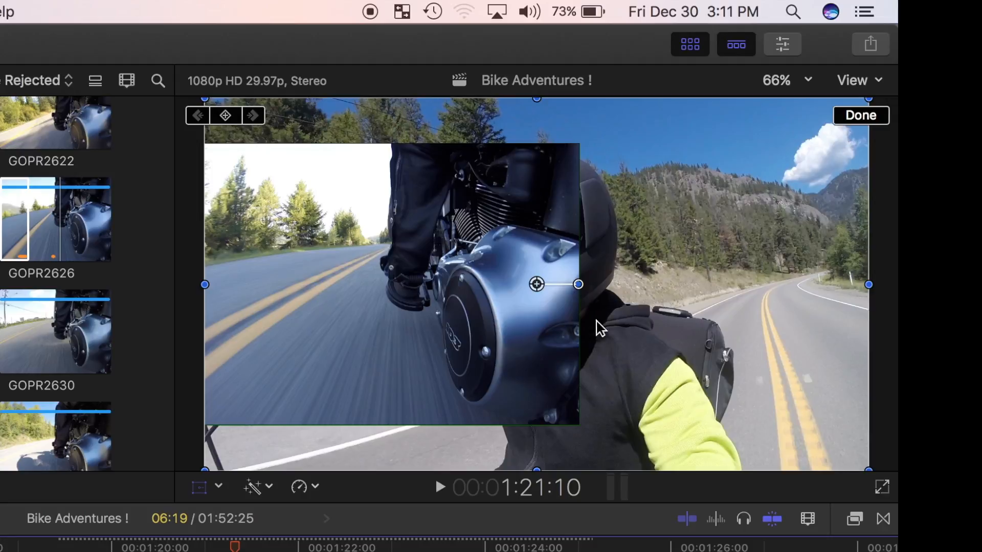
Move the GOPR2610 picture to the right of GOPR2626 and scale it down to about the same height.
left_click_drag(721, 166, 757, 172)
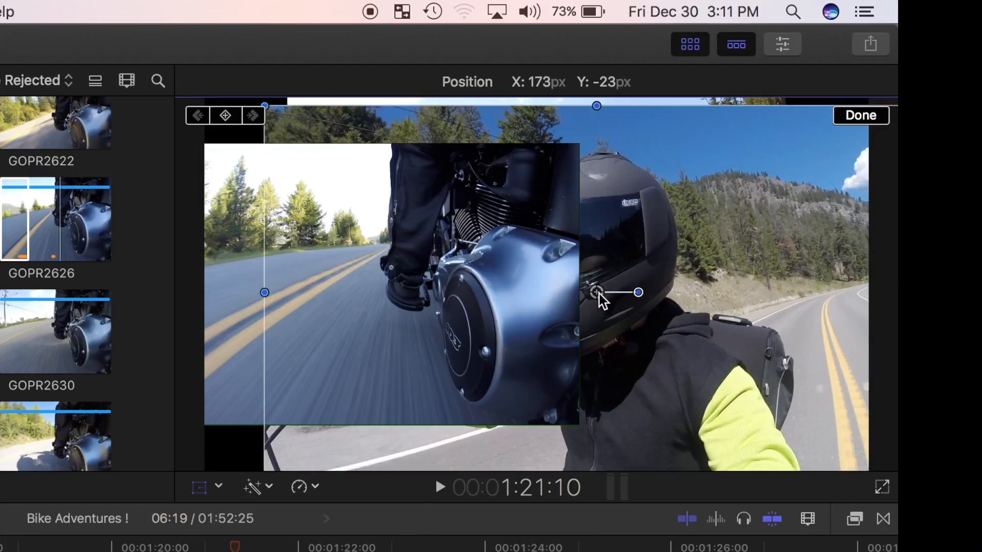
left_click_drag(600, 295, 720, 284)
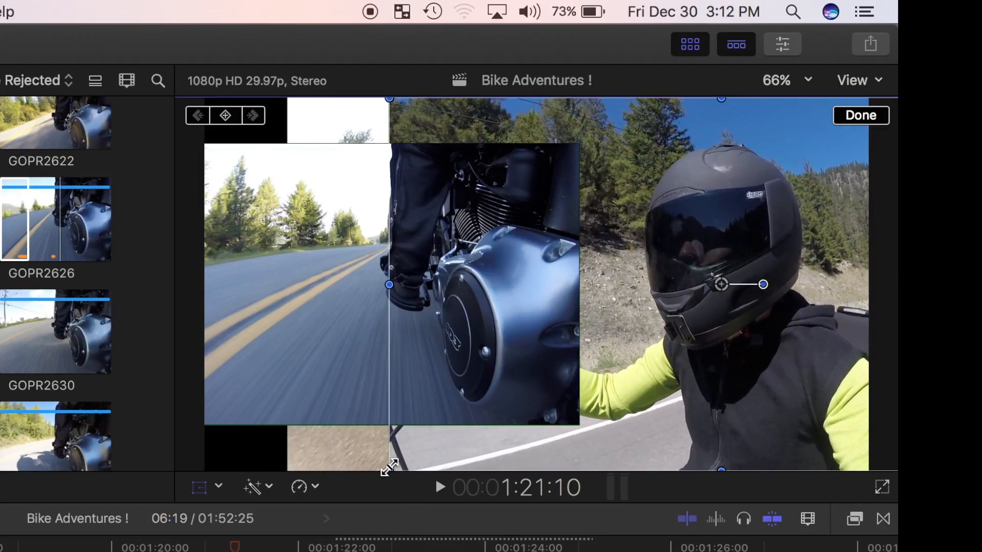
left_click_drag(389, 468, 470, 412)
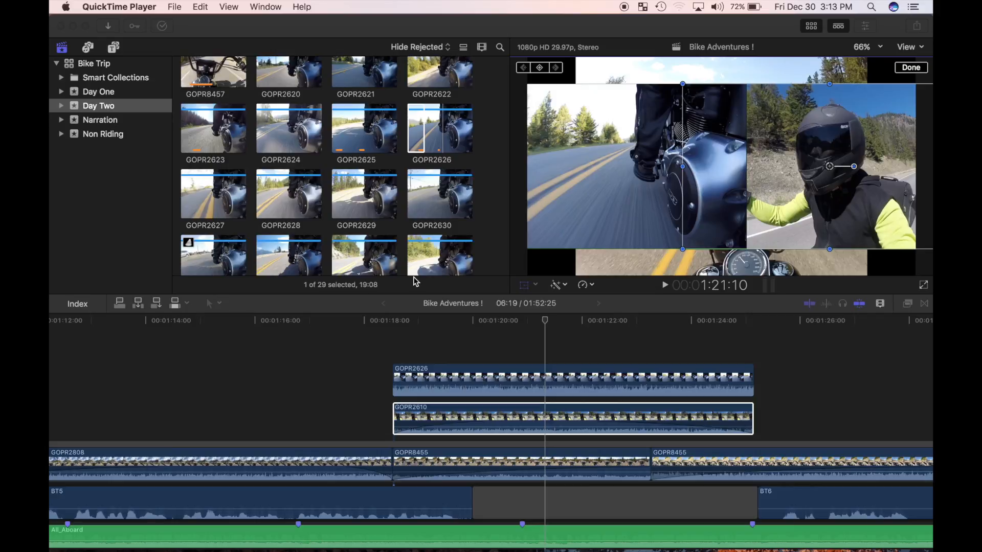
Compare the Crop, Ken Burns and Trim modes on GOPR2610, and trim its right side to 397 px and bottom to 2 px.
left_click(535, 285)
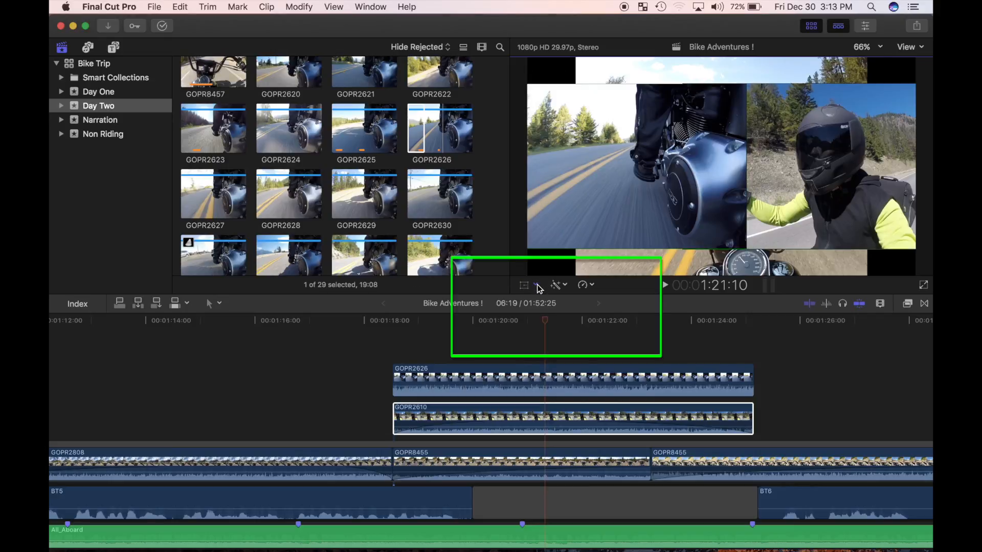
left_click(554, 311)
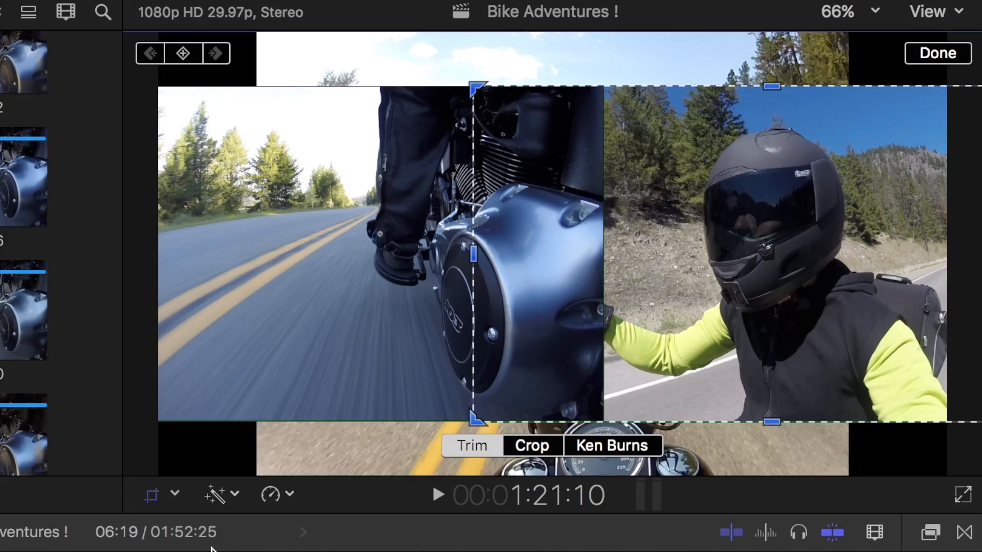
left_click(522, 451)
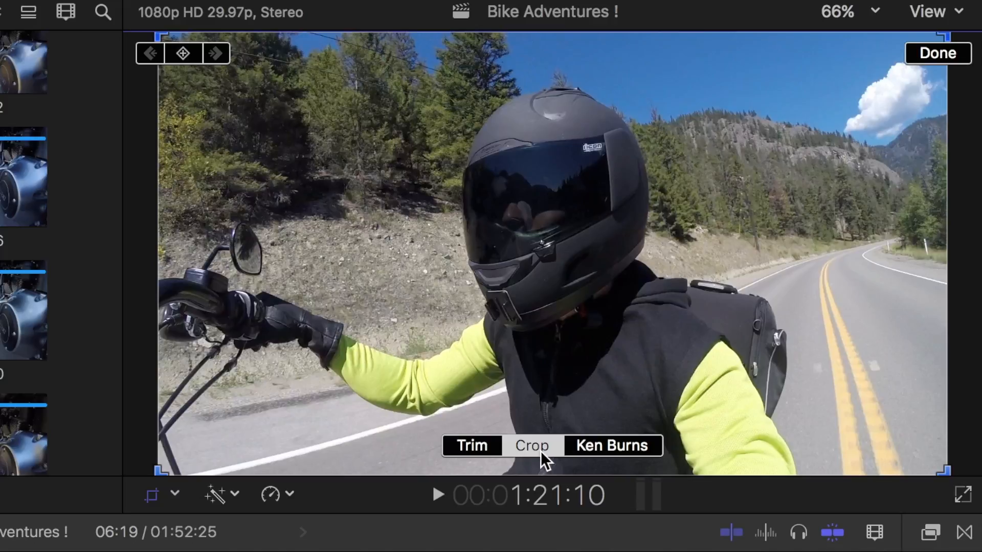
left_click(590, 449)
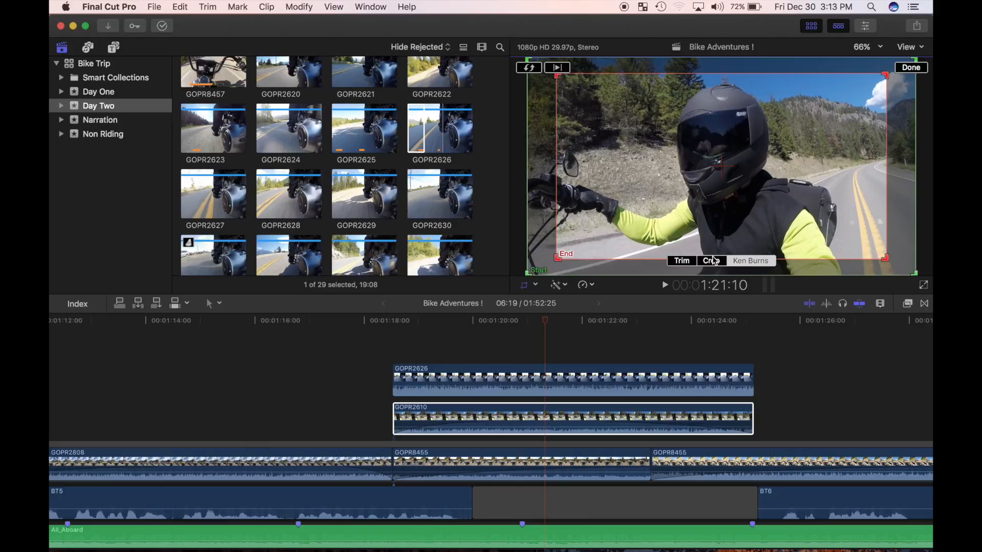
left_click(486, 449)
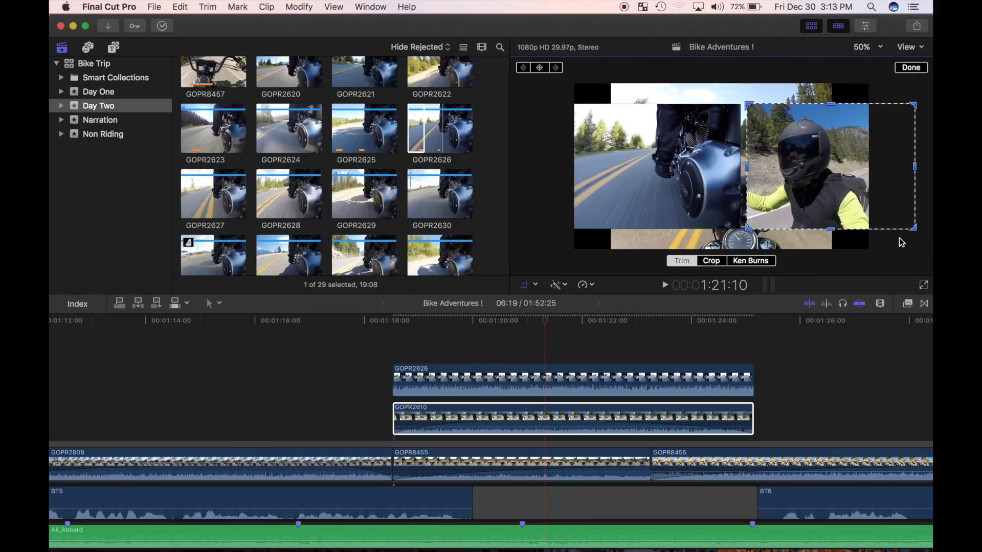
left_click_drag(913, 228, 869, 230)
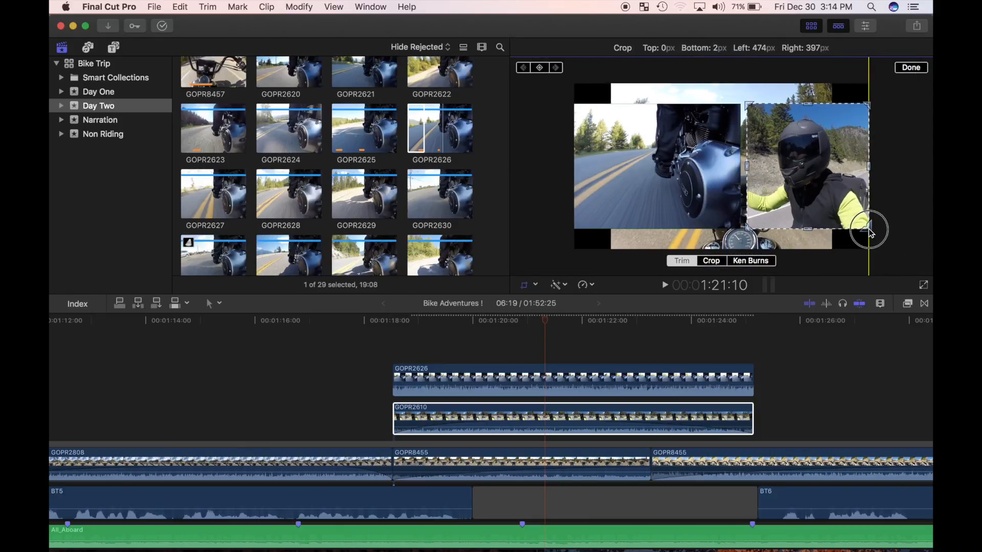
left_click_drag(868, 229, 869, 228)
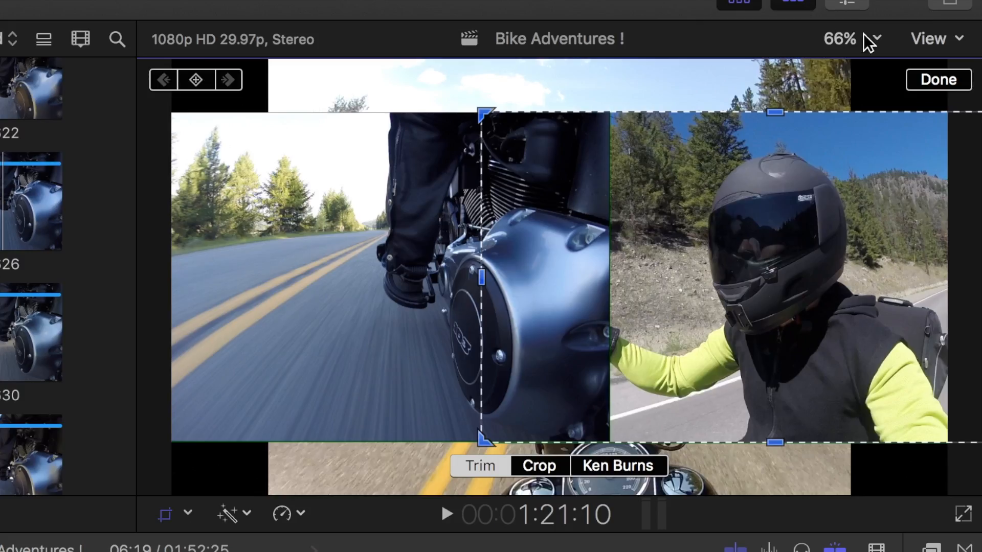
Set the viewer zoom to 50%, finish trimming GOPR2610 and play back the split screen.
left_click(876, 39)
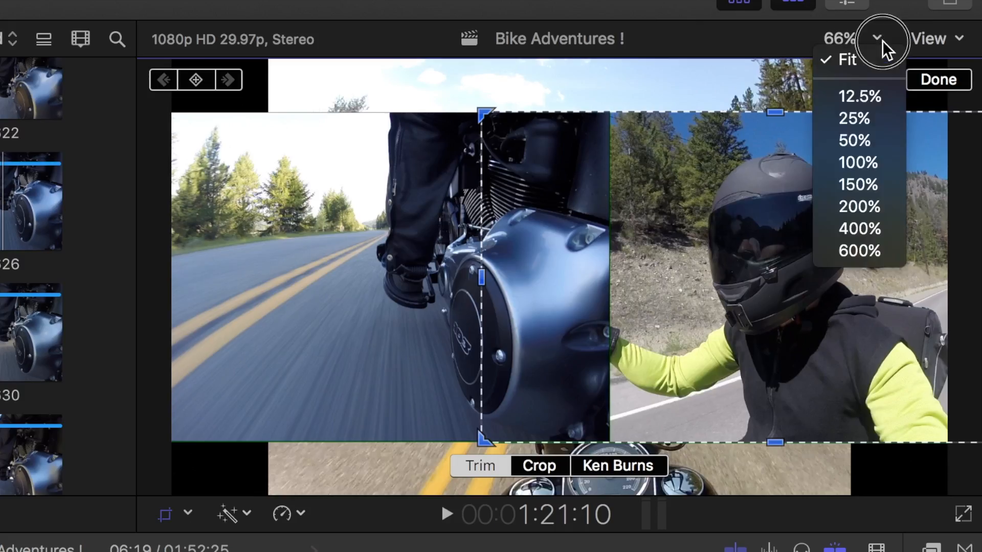
left_click(861, 143)
left_click(938, 80)
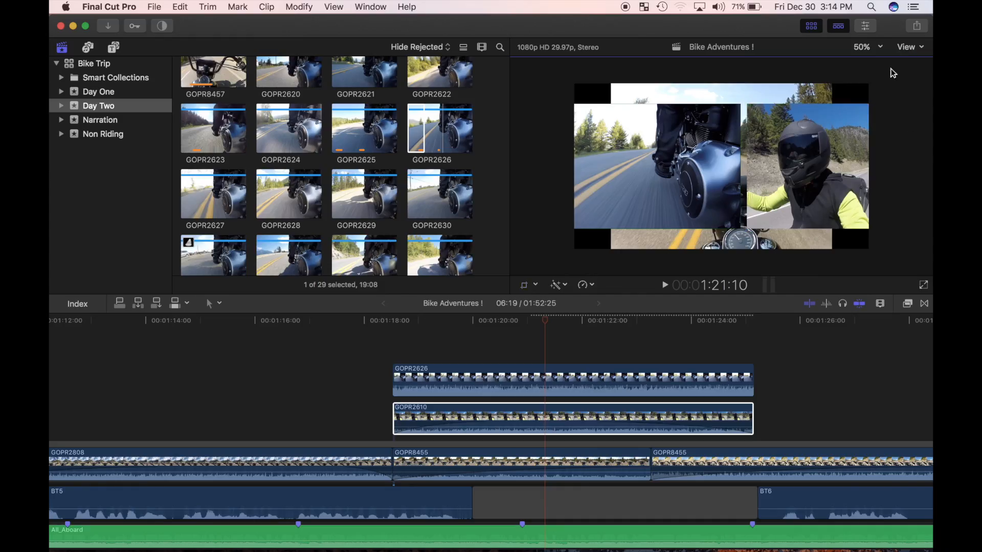
key("space")
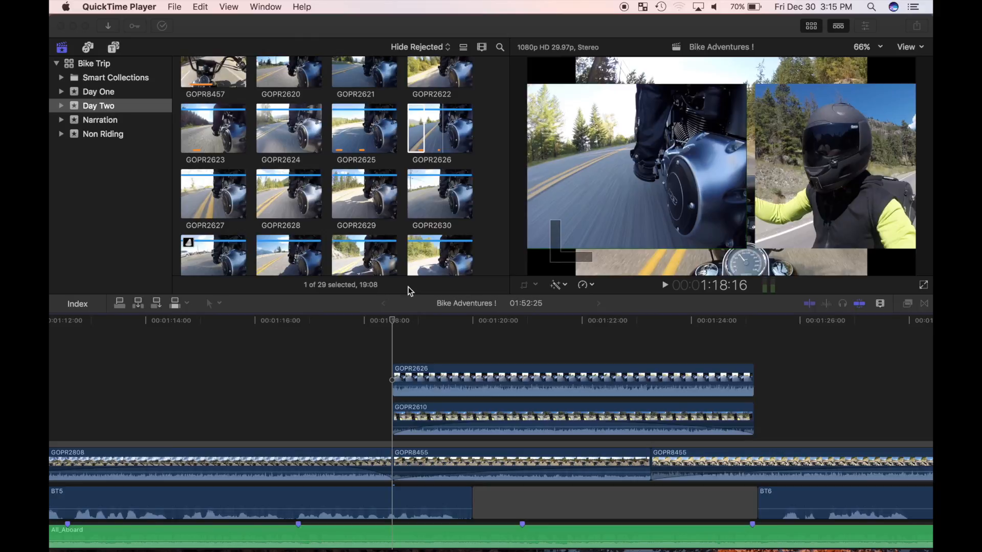
Disable the connected GOPR2626 and GOPR2610 clips.
left_click(543, 379)
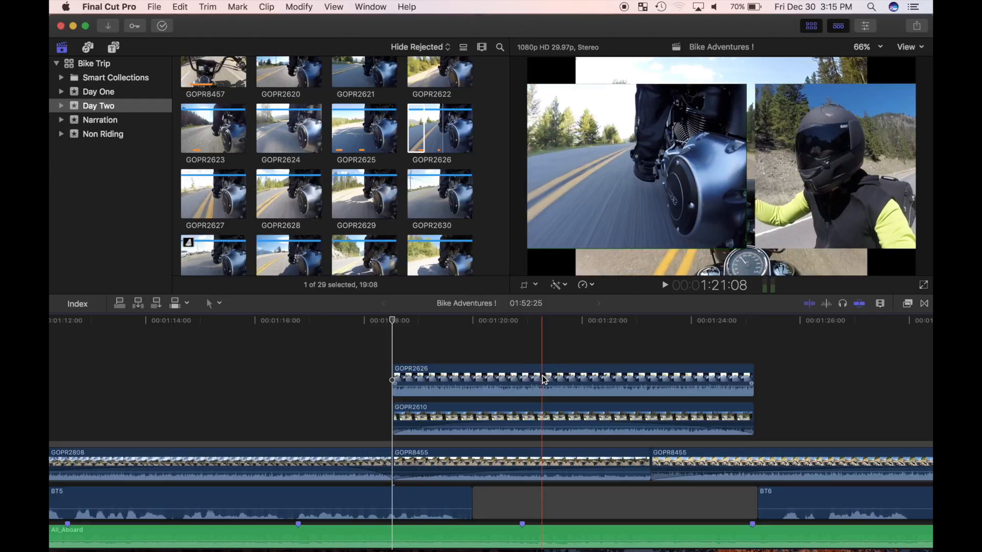
left_click(543, 379)
key("v")
left_click(541, 408)
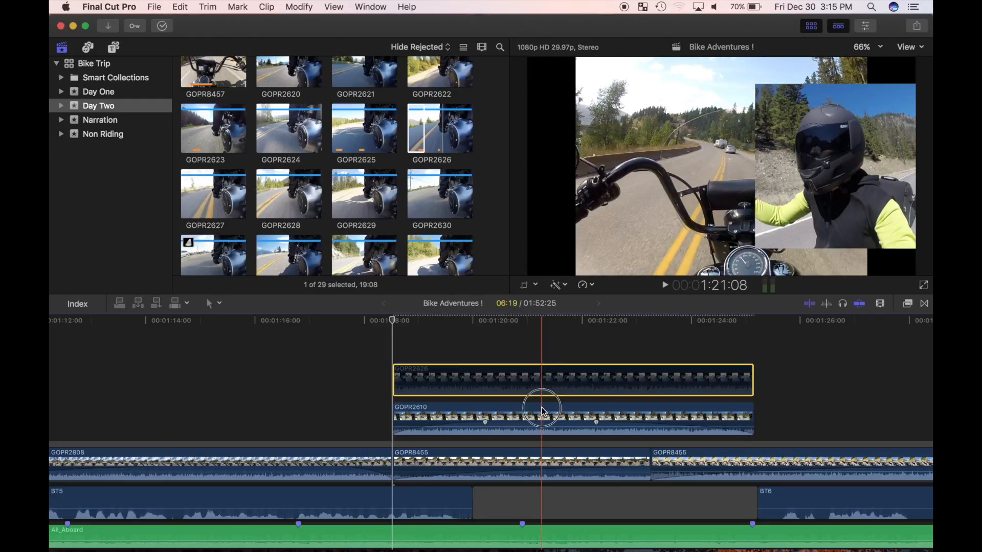
key("v")
Show the video animation of the first GOPR8455 clip below the connected clips and expand its Compositing: Opacity section.
right_click(534, 453)
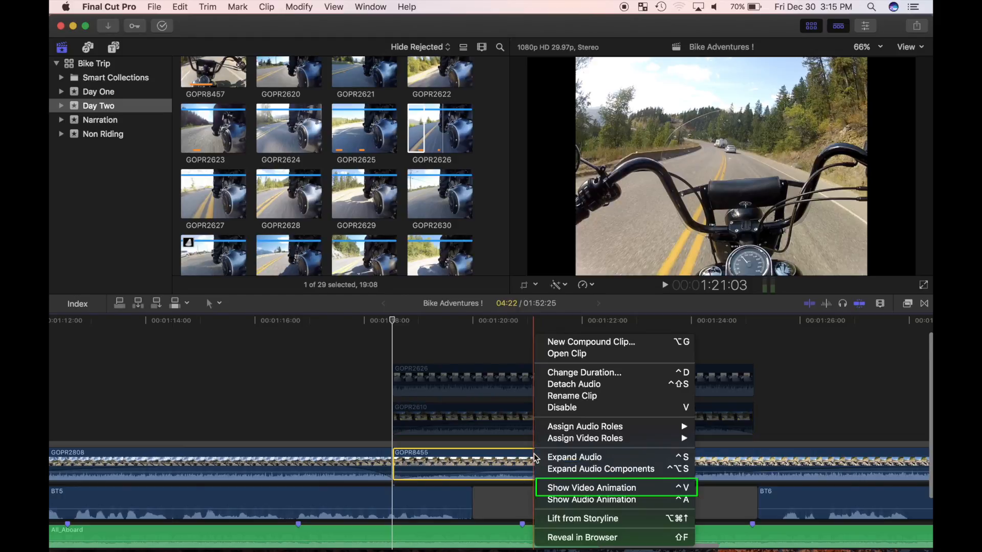
left_click(565, 488)
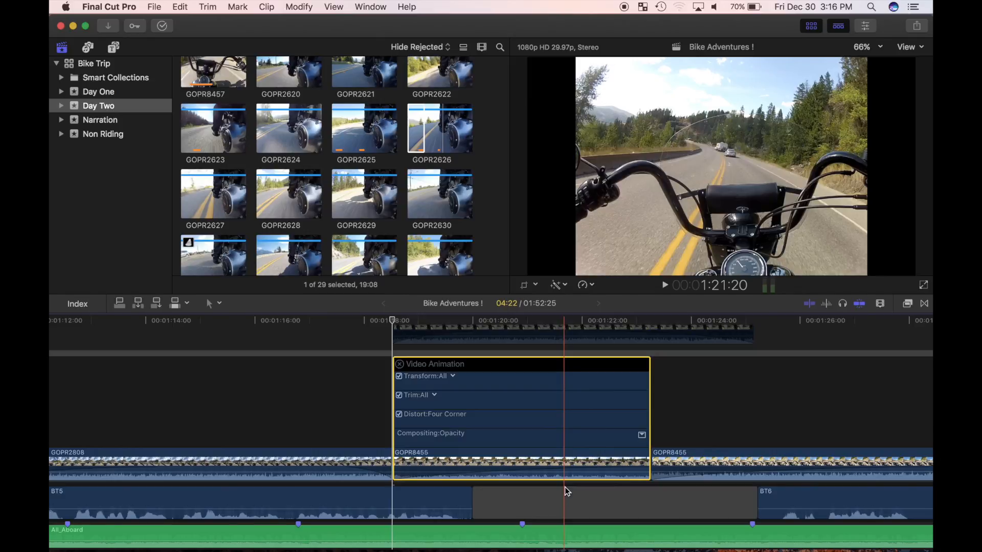
left_click(642, 434)
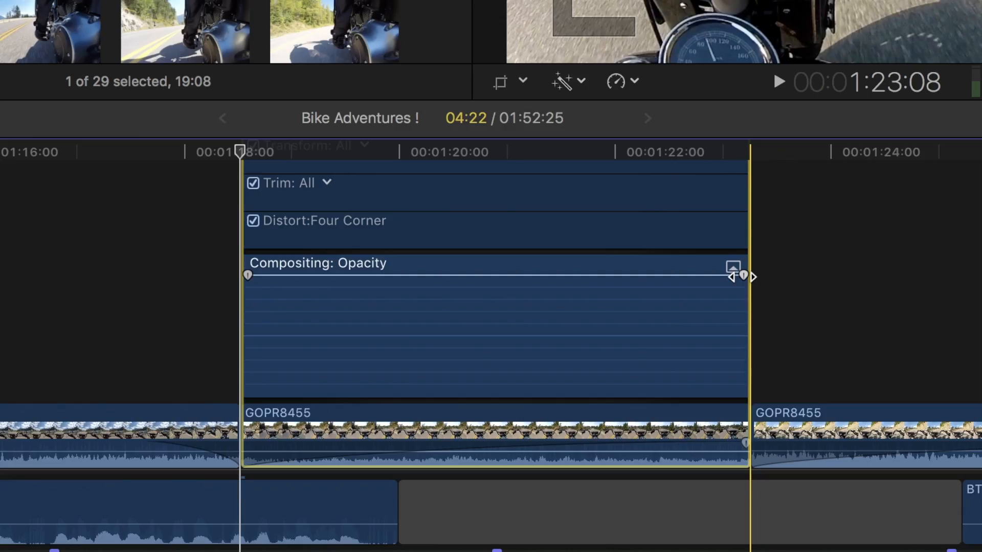
Try opacity fades at both ends of the first GOPR8455 clip that meet mid-clip, preview them and undo them.
left_click_drag(647, 383, 566, 390)
left_click_drag(244, 279, 511, 275)
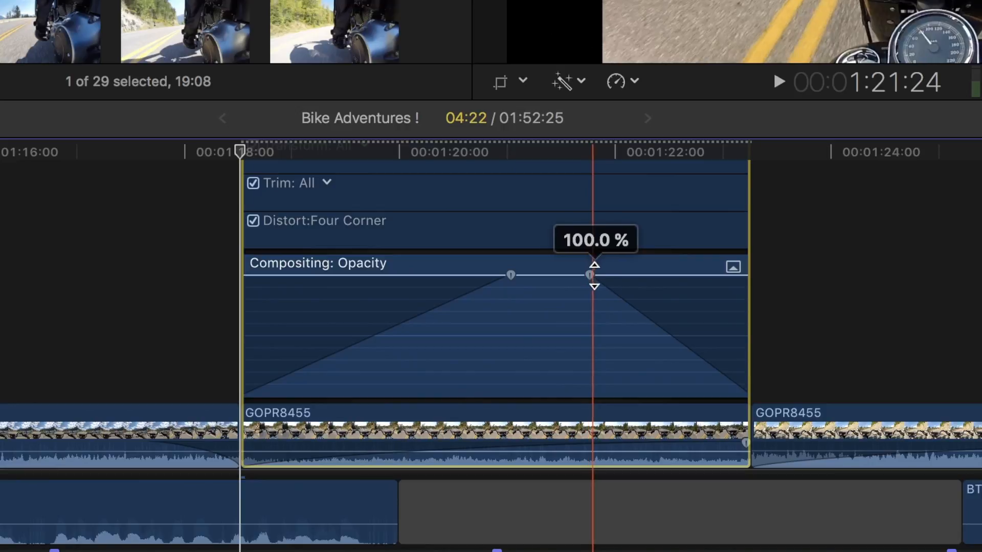
left_click_drag(589, 275, 511, 277)
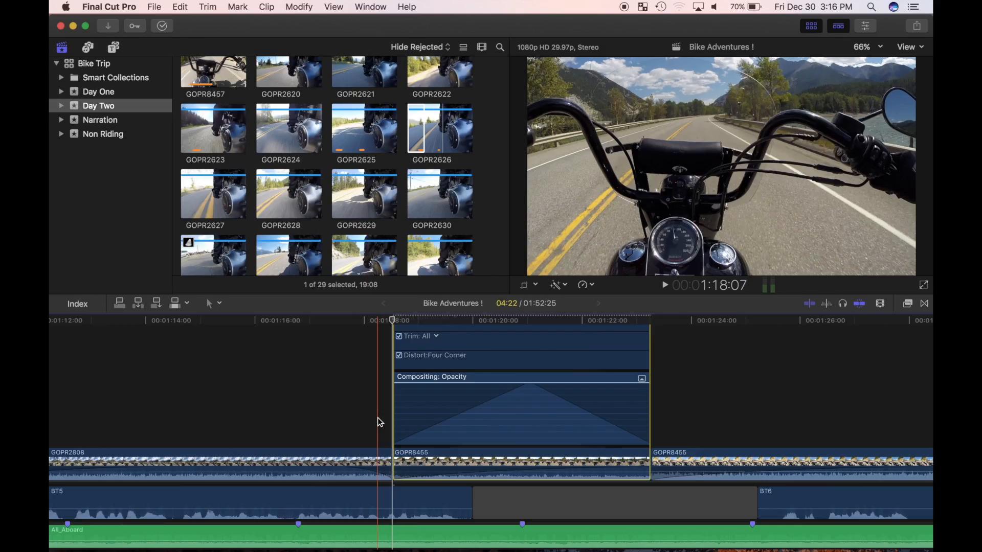
key("space")
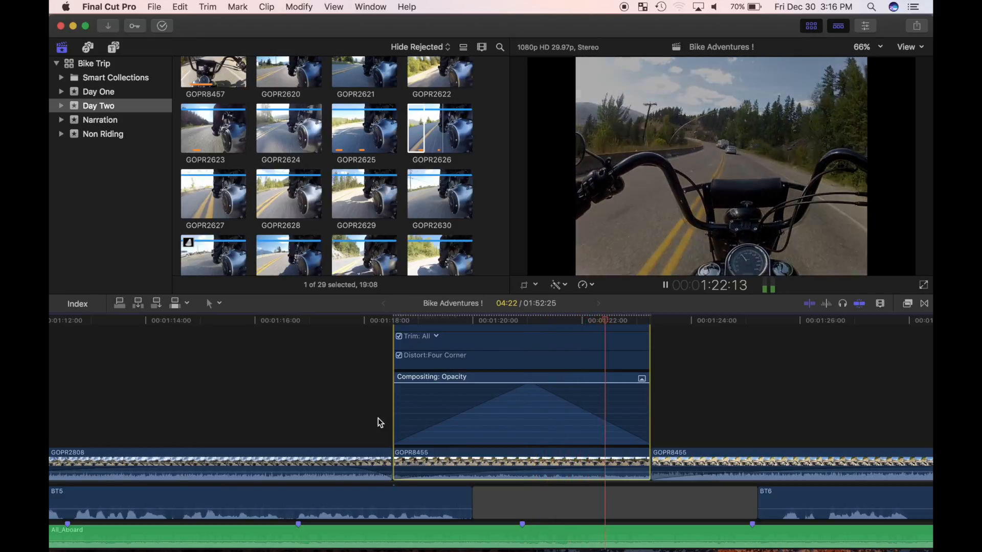
key("super+z")
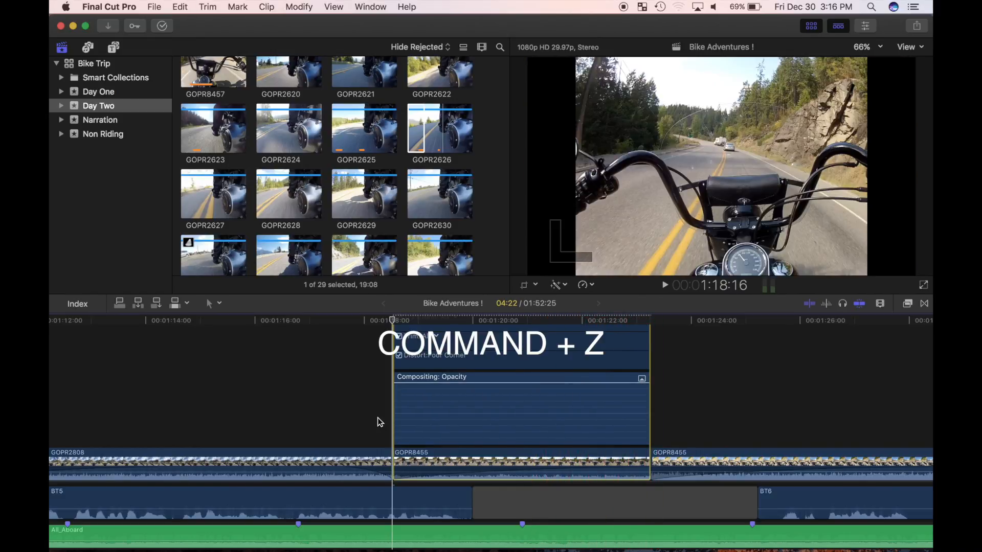
Lower the opacity of the whole first GOPR8455 clip to zero and close its video animation.
left_click(380, 422)
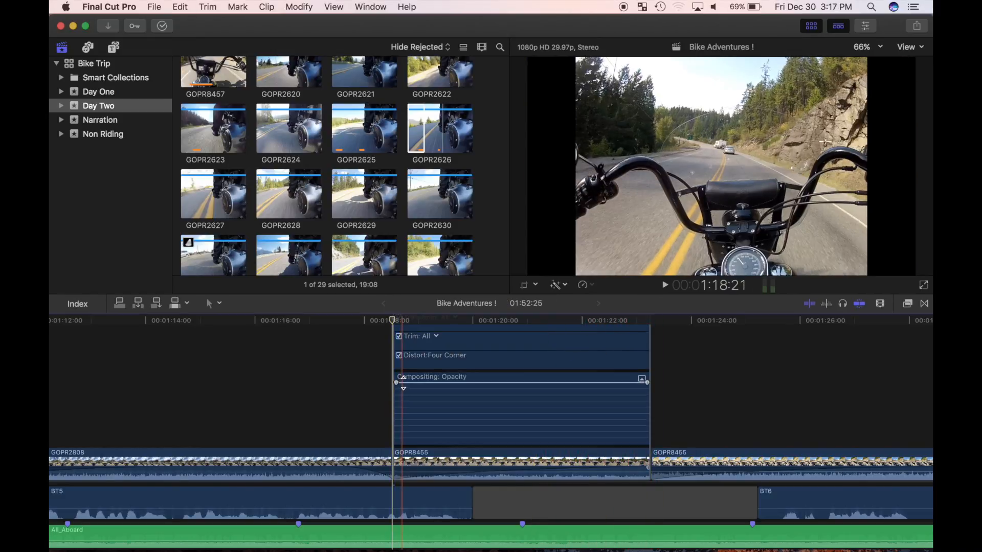
left_click(448, 382)
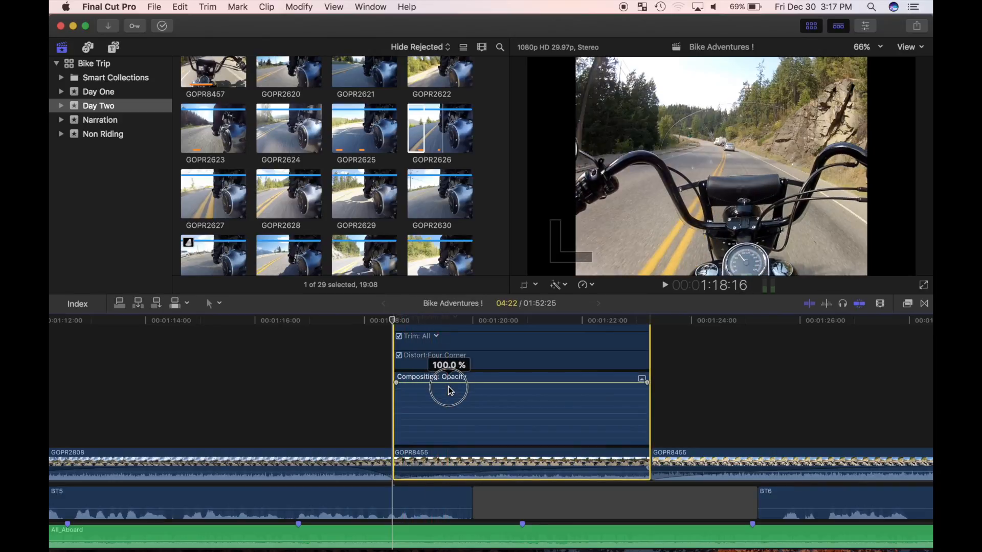
left_click_drag(448, 387, 454, 456)
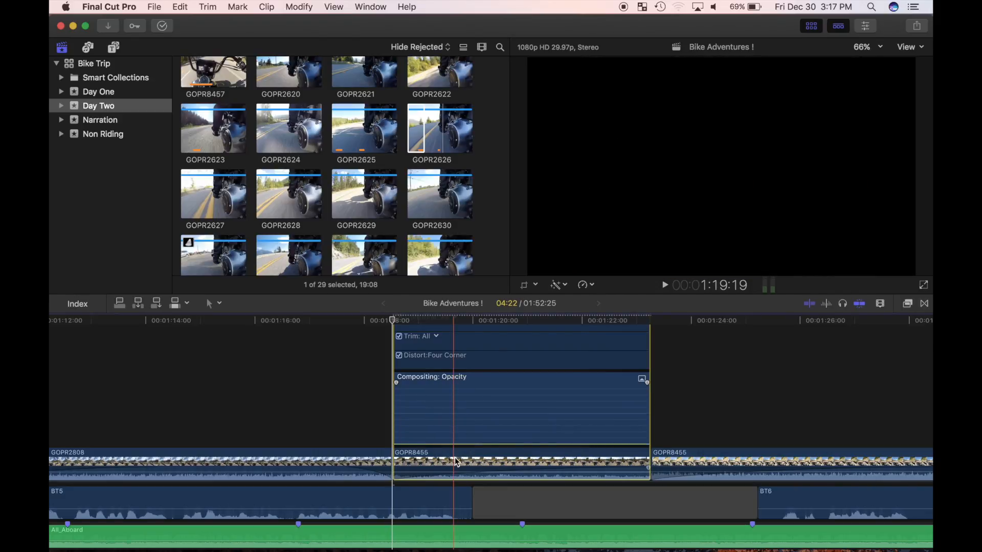
scroll(358, 404, "up", 3)
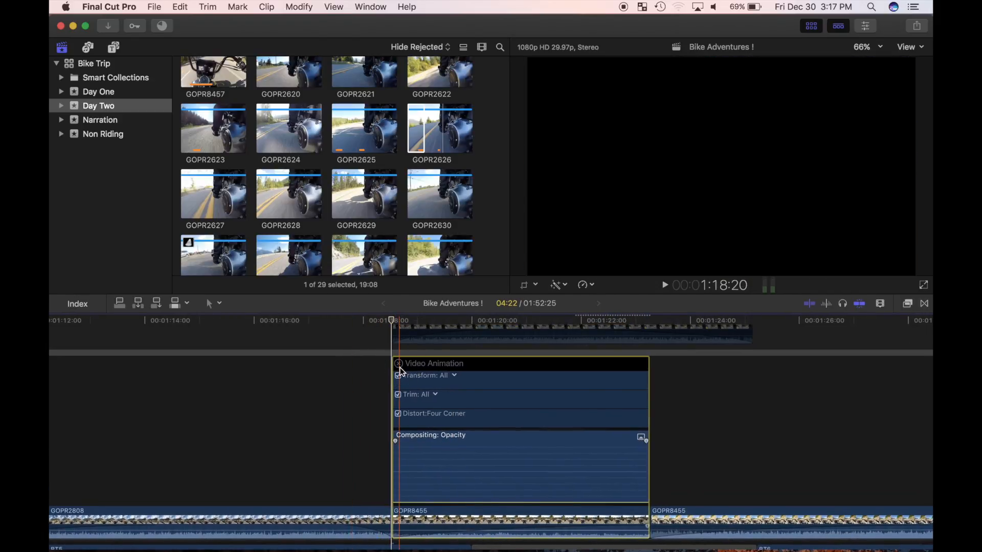
left_click(398, 363)
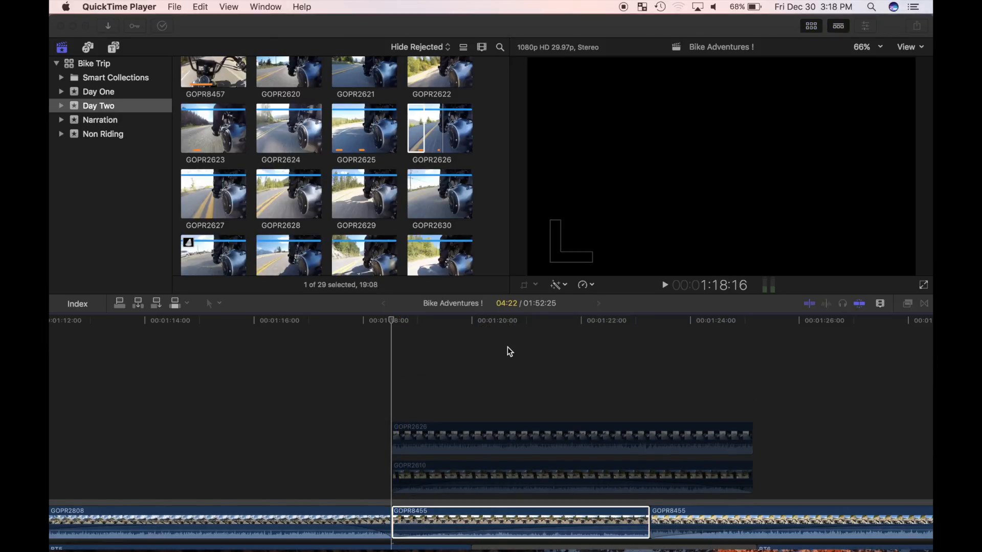
Split the second GOPR8455 clip at 1:25:05, where the connected clips end.
scroll(507, 347, "right", 5)
left_click(471, 351)
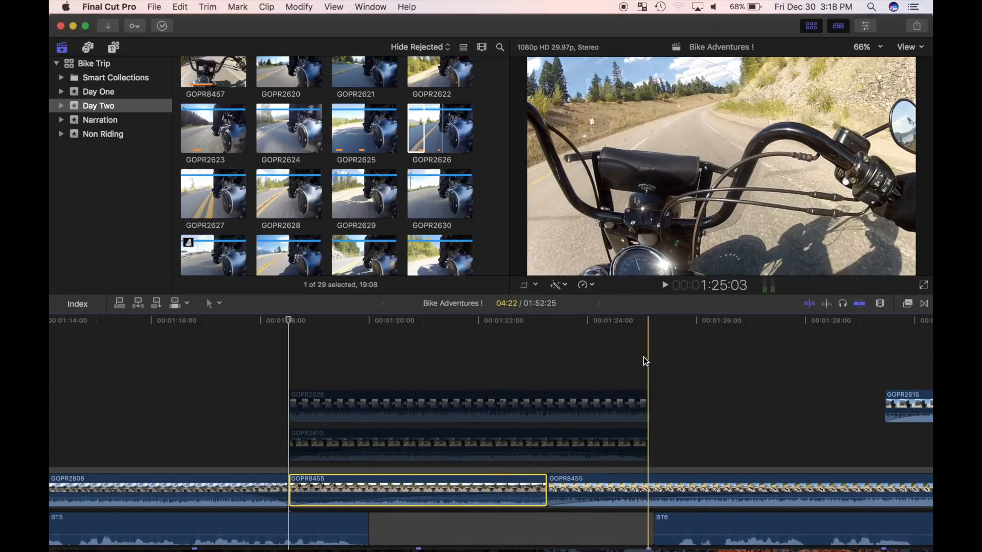
left_click(650, 488)
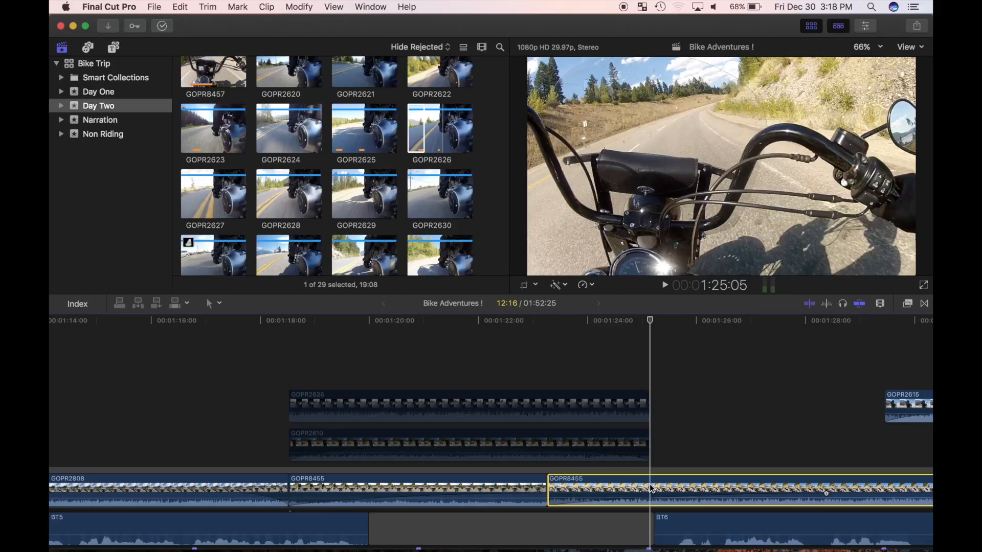
key("super+b")
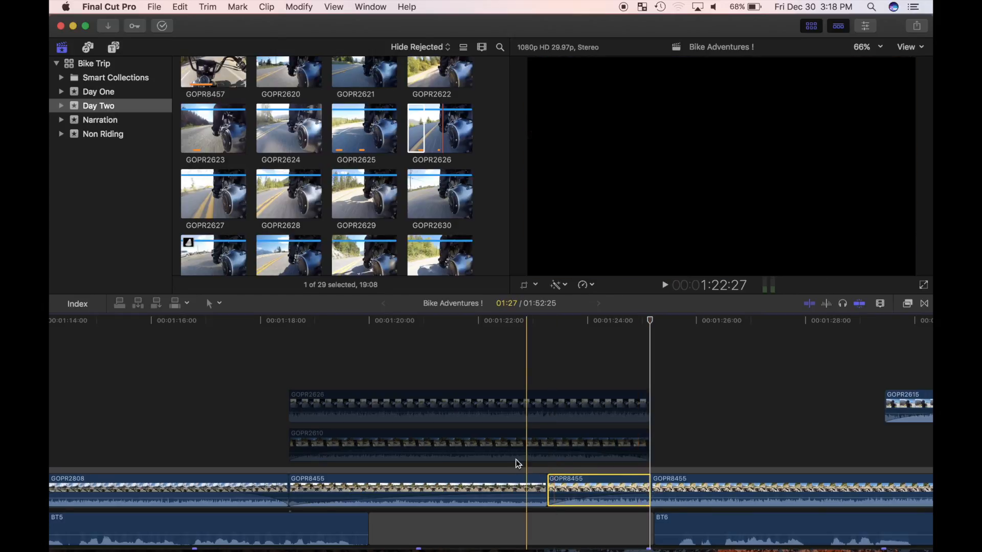
Copy the first GOPR8455 clip and paste only its Compositing attribute onto the short GOPR8455 segment just after it.
left_click(488, 485)
key("super+c")
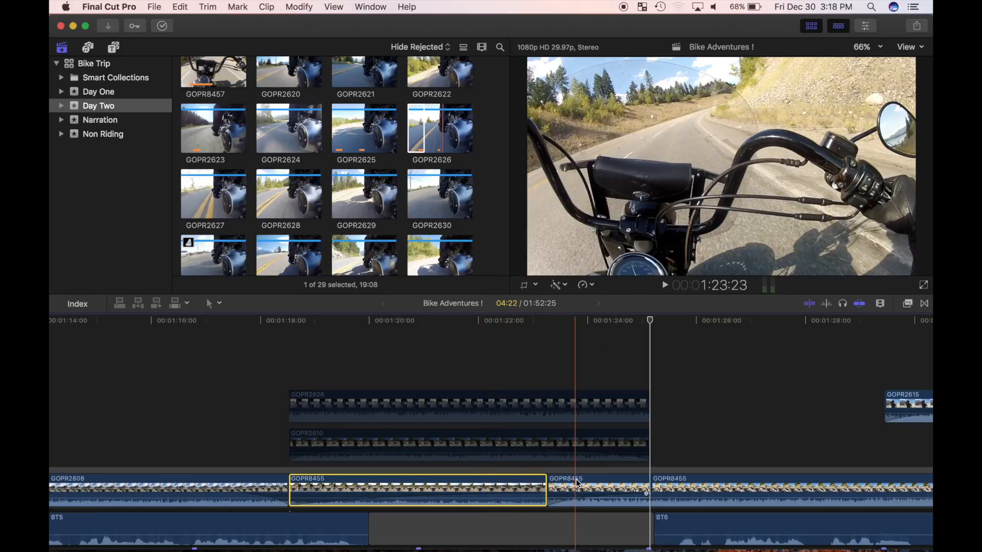
left_click(575, 481)
key("super+shift+v")
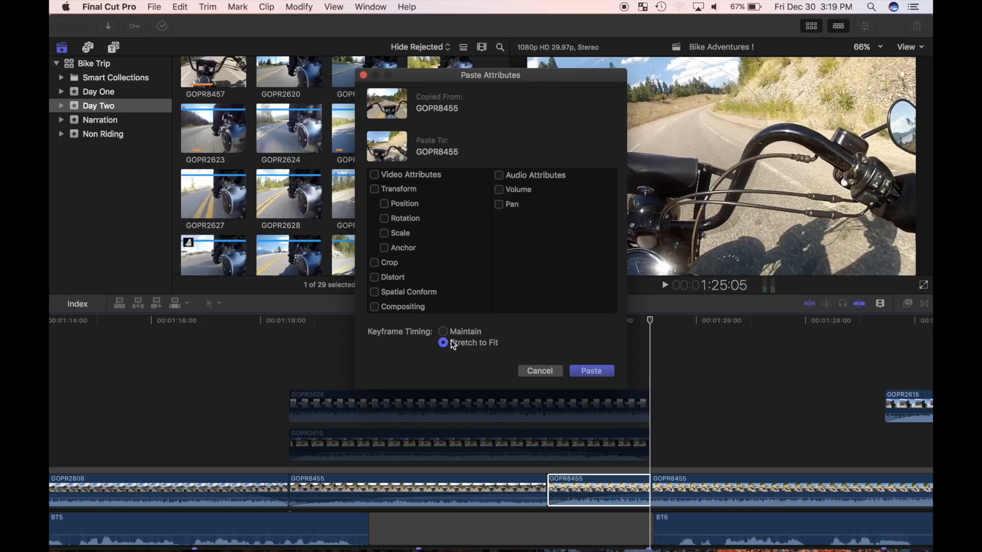
left_click(379, 310)
left_click(591, 370)
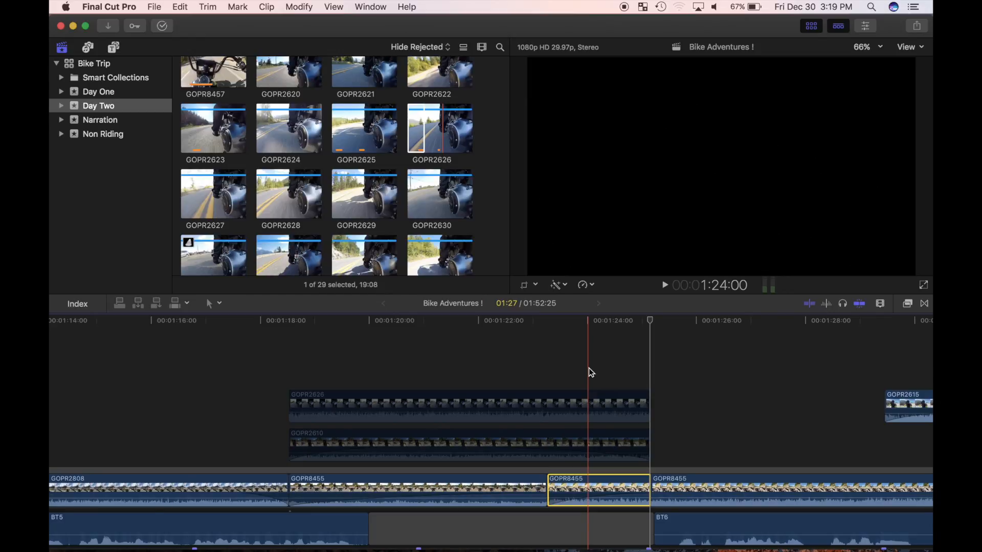
Enable the connected GOPR2610 and GOPR2626 clips again.
left_click(525, 443)
left_click(511, 407)
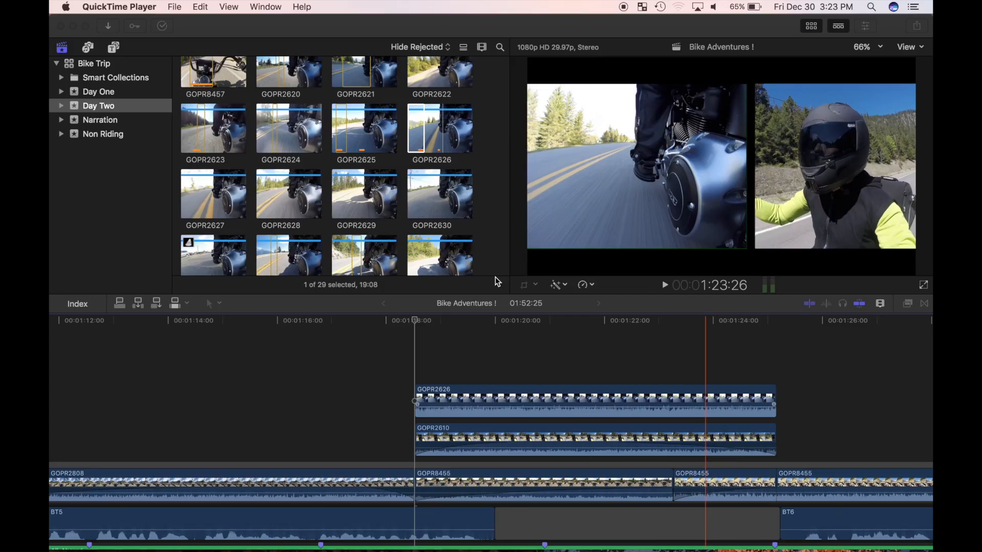
Combine the two stacked Packing Timelapse clips at the start of the timeline into a compound clip named DOF in the Day Two event.
left_click(355, 398)
key("shift+z")
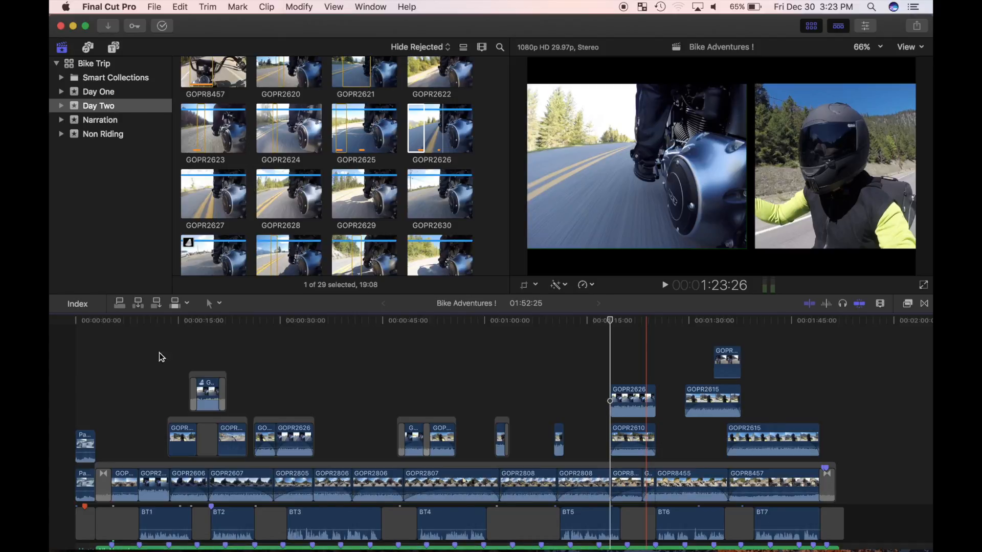
left_click(77, 362)
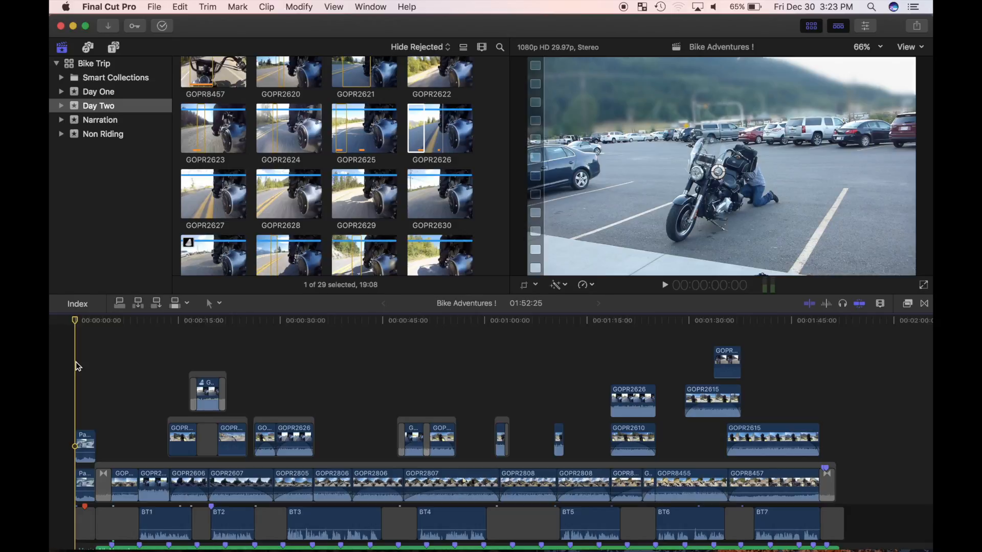
key("super+equal")
key("super+equal")
key("super+equal")
key("super+equal")
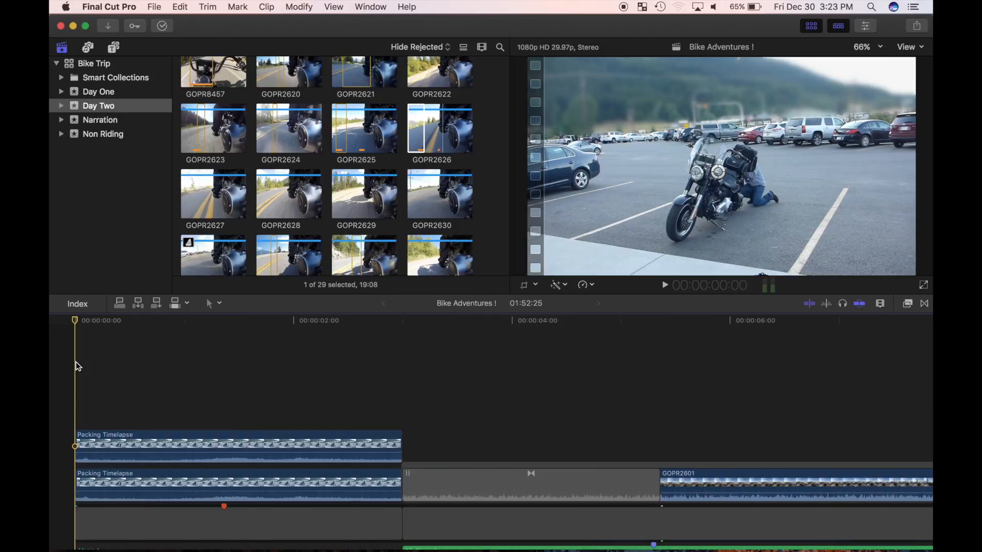
scroll(76, 363, "down", 3)
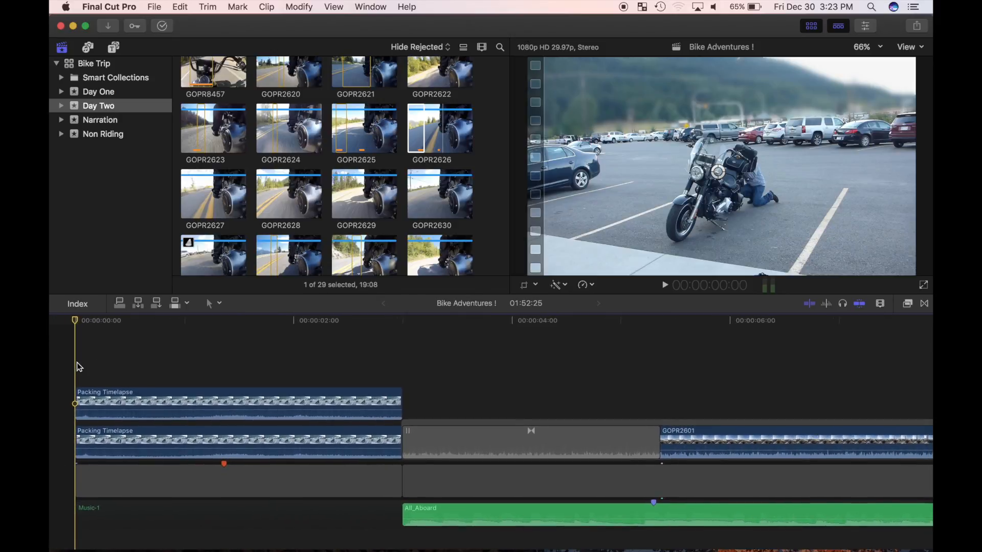
left_click(116, 400)
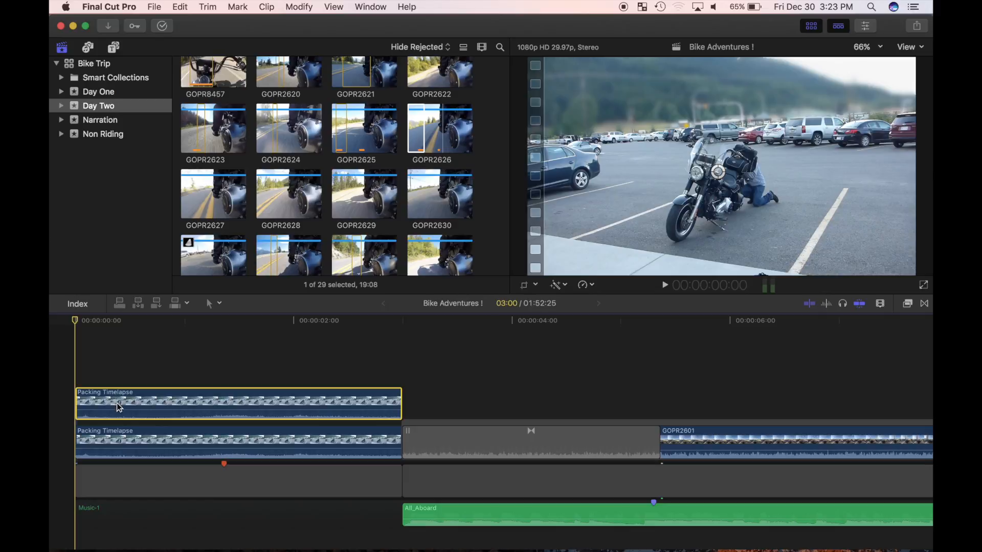
left_click(123, 438, "super")
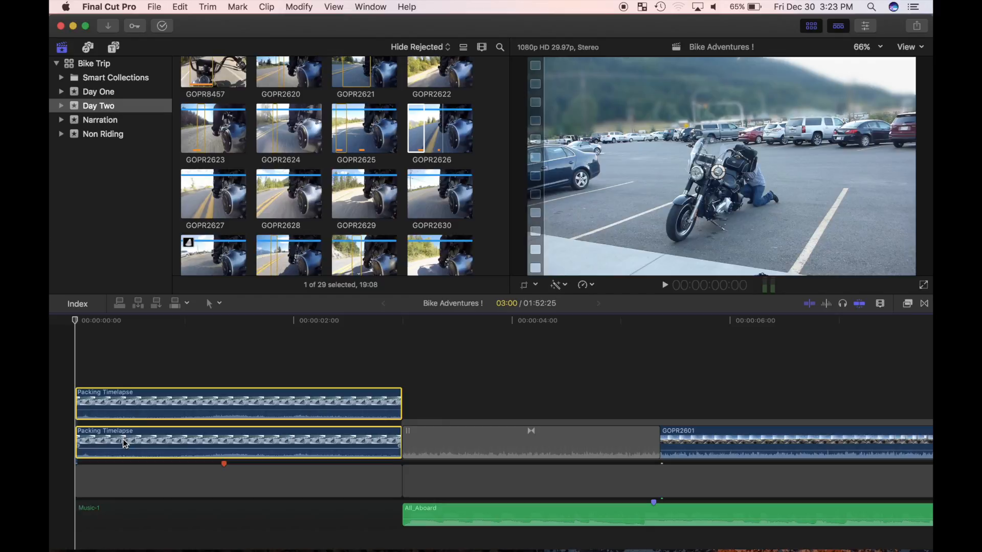
right_click(123, 439)
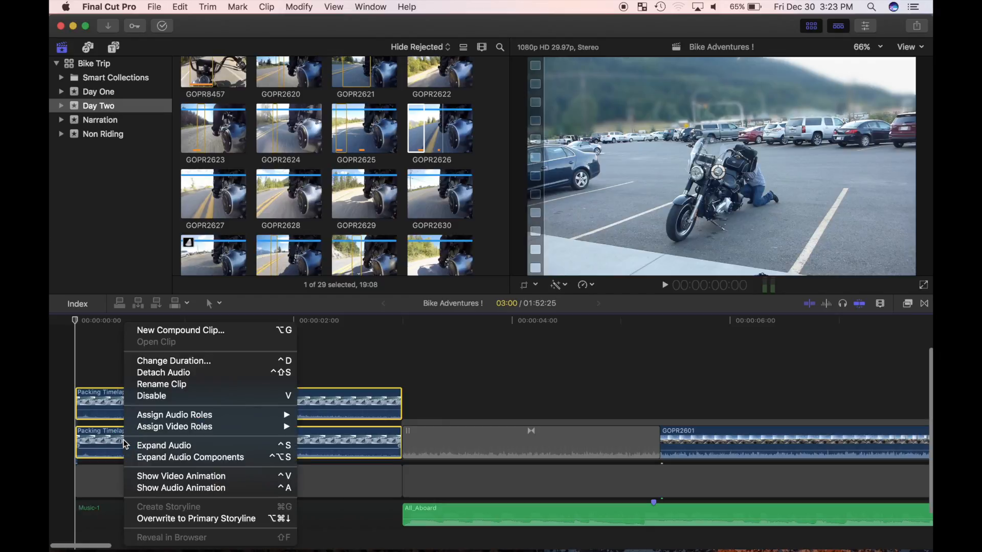
left_click(155, 337)
type("DO")
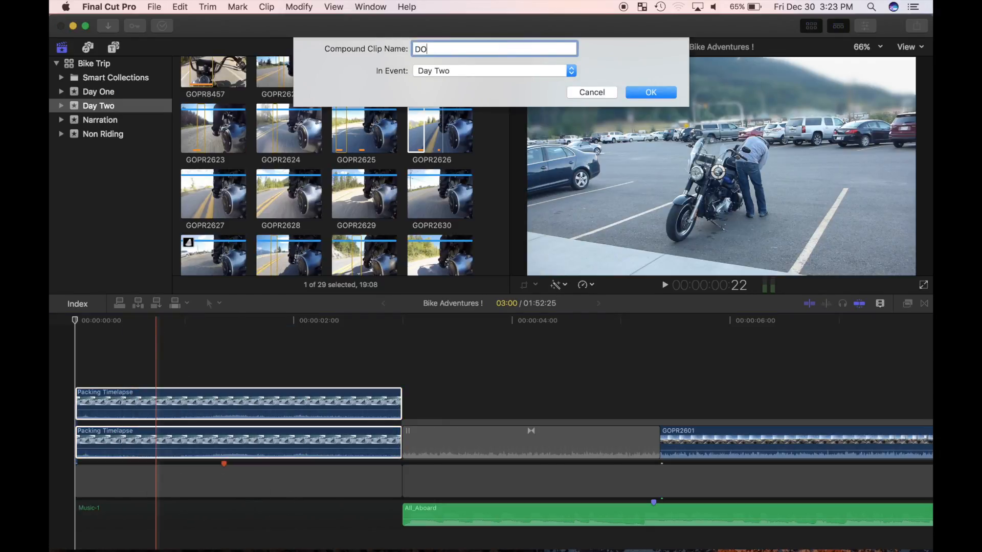
type("F")
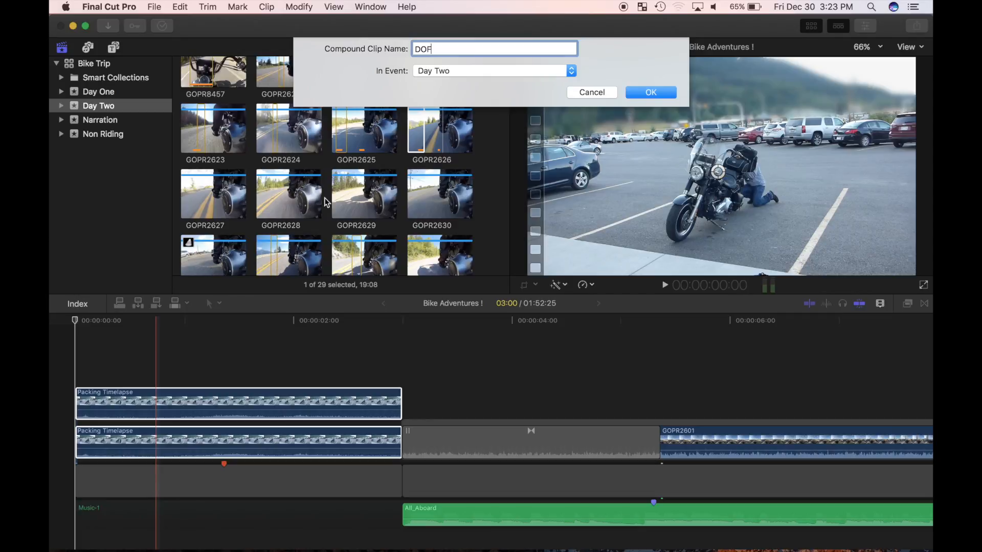
left_click(658, 96)
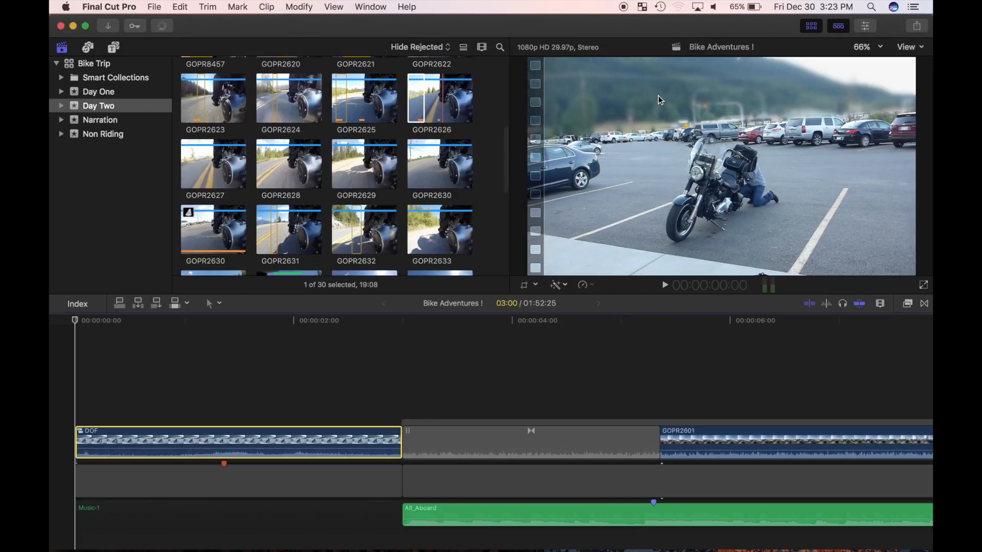
Add the default transition to the start of the DOF compound clip and play the whole project from the beginning.
left_click(79, 441)
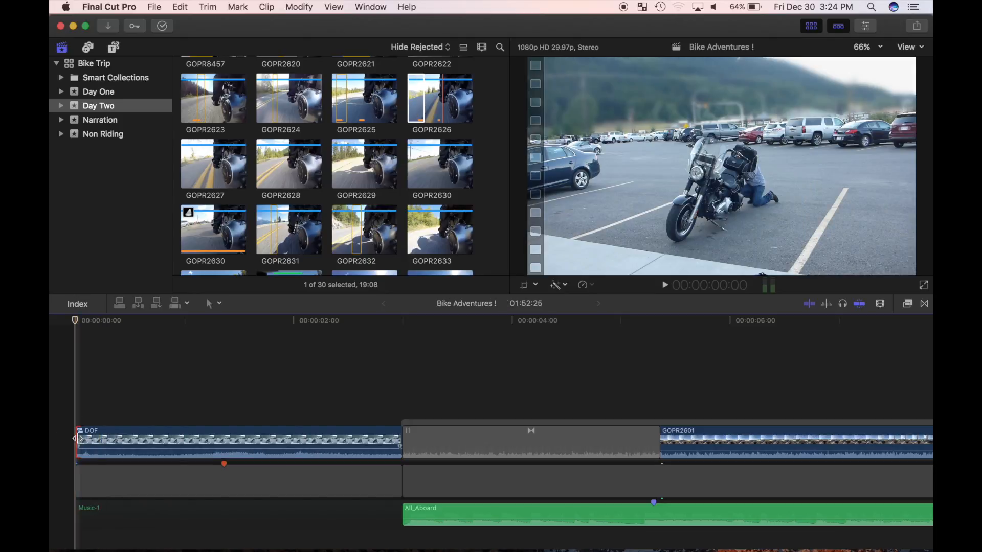
key("super+t")
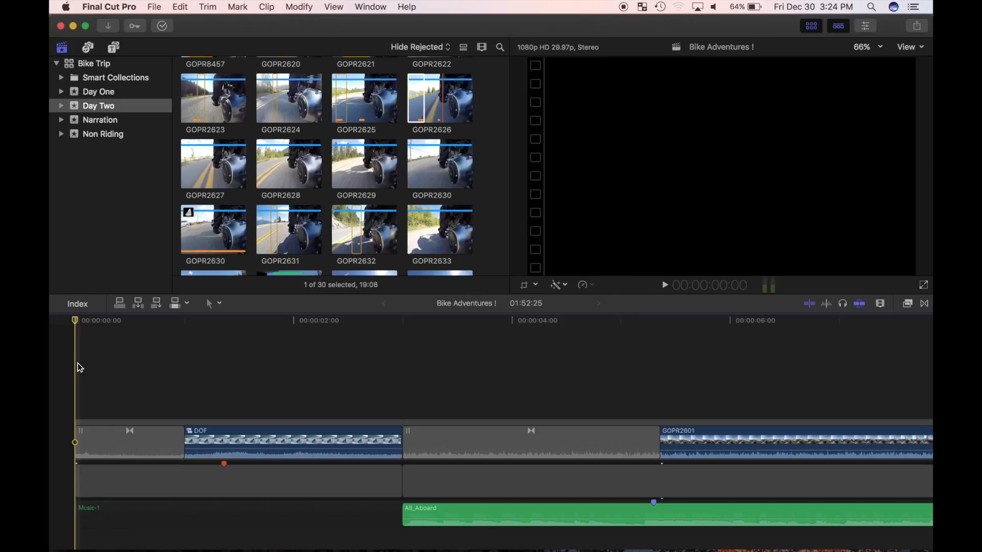
key("shift+z")
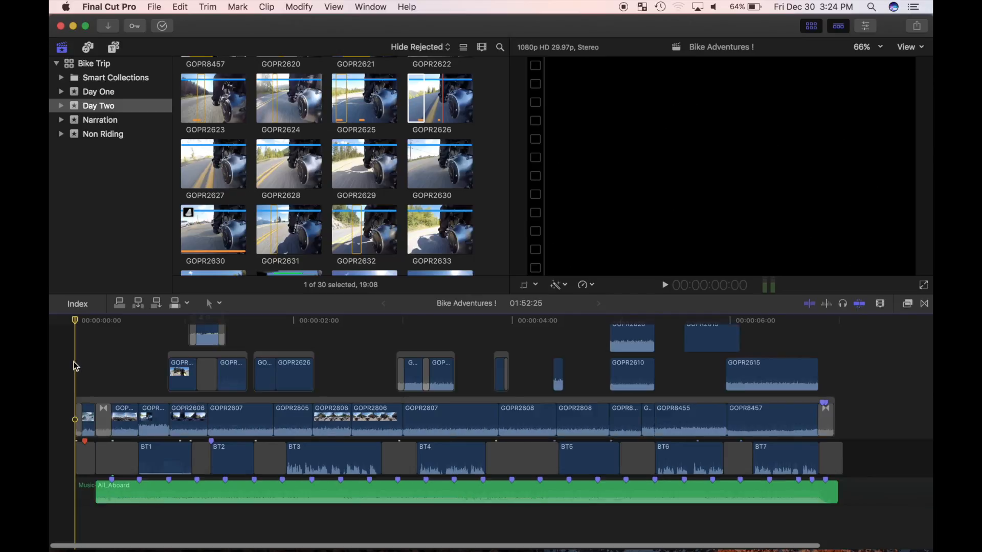
key("space")
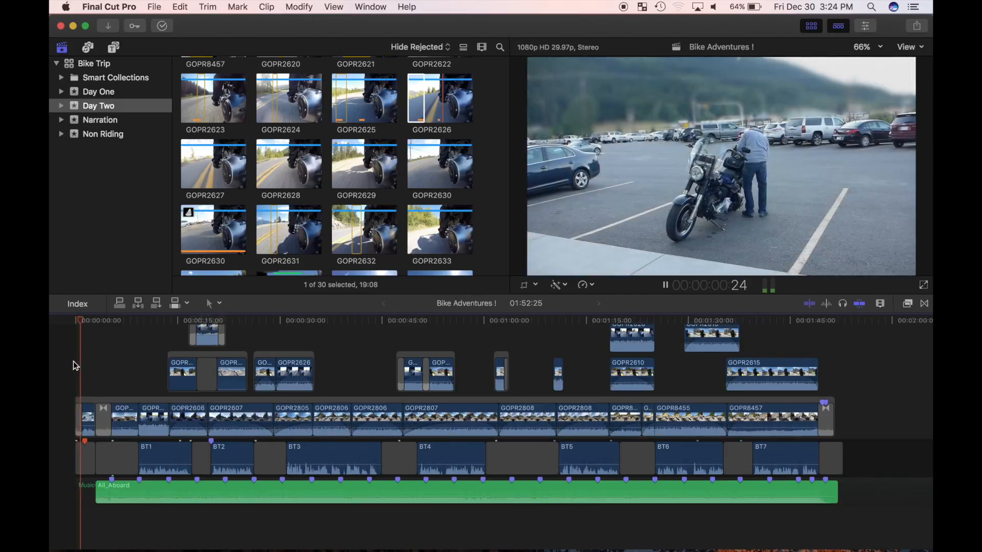